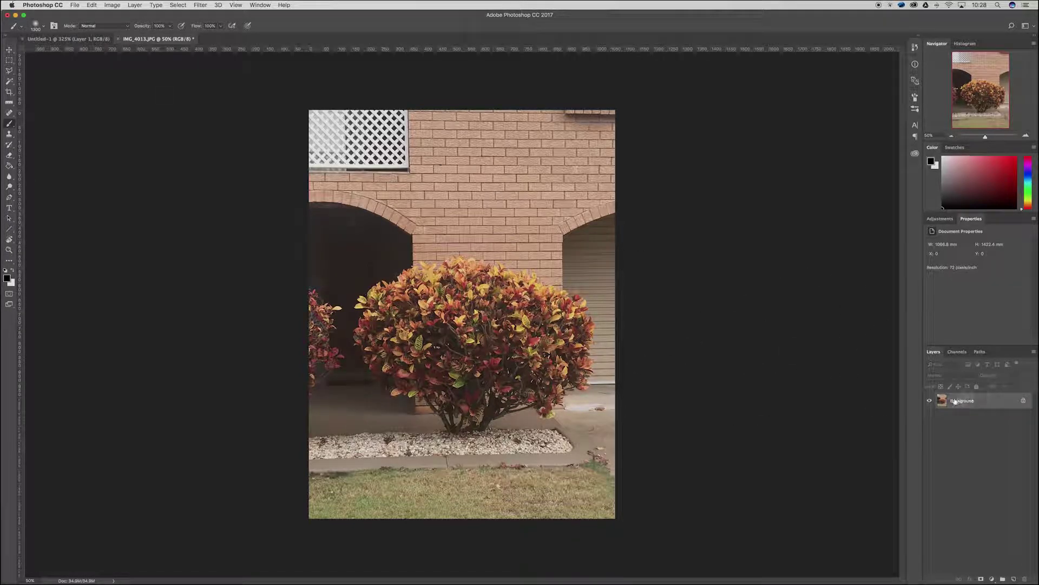
# Unlock the Background layer so it can hold transparency, and activate the Pen tool.
pyautogui.click(1023, 400)
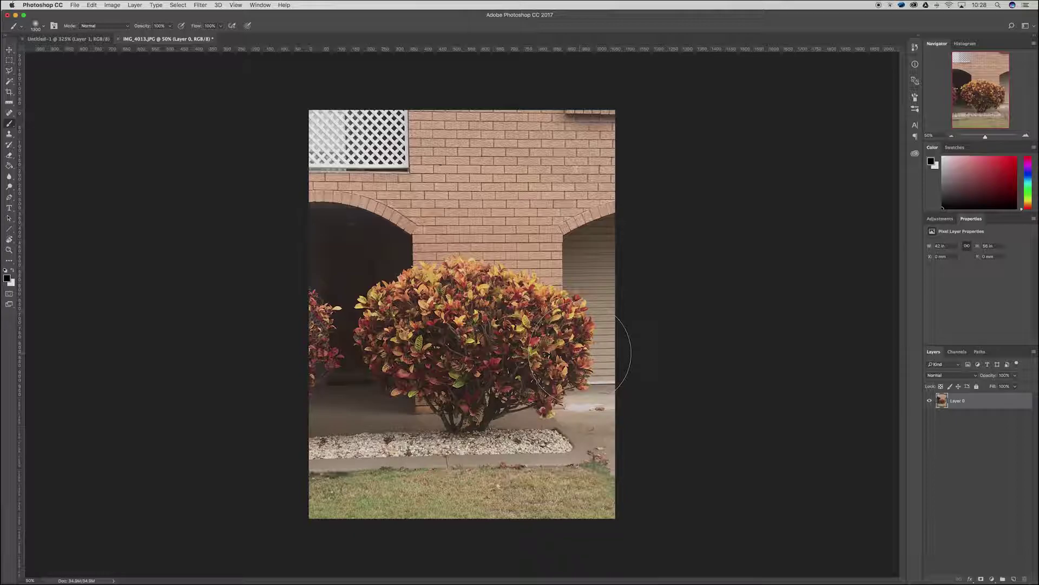
pyautogui.press('v')
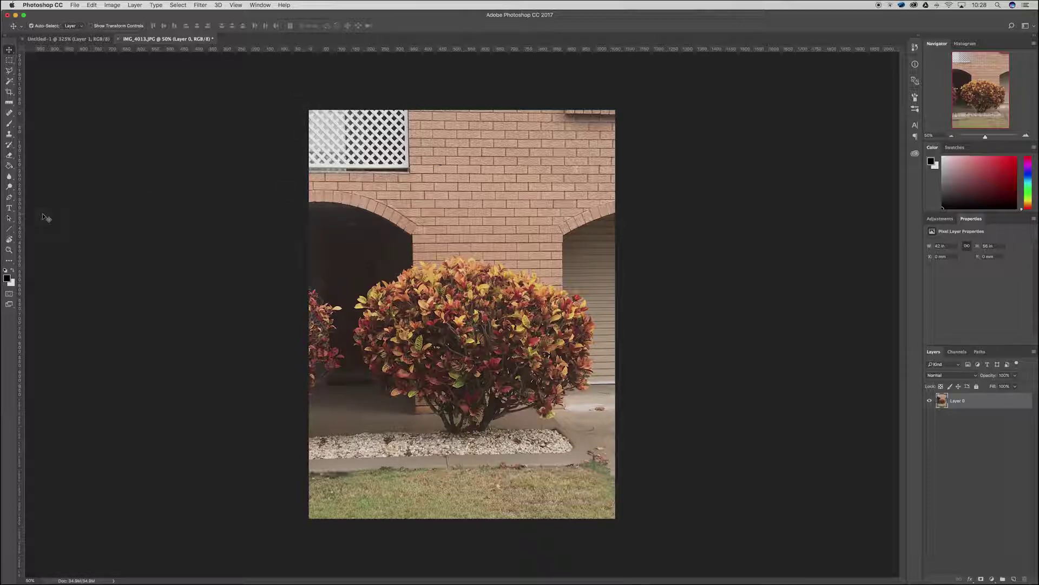
pyautogui.click(10, 198)
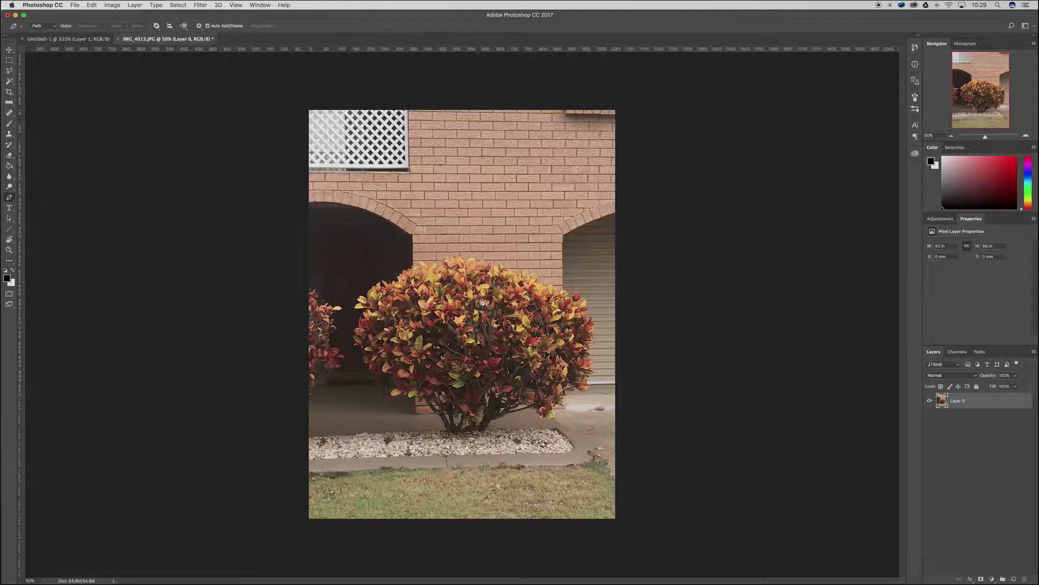
# Try converting a small Pen path on the brick wall into a selection, and clear that selection.
pyautogui.click(447, 232)
pyautogui.click(535, 191)
pyautogui.click(467, 161)
pyautogui.click(436, 163)
pyautogui.rightClick(452, 174)
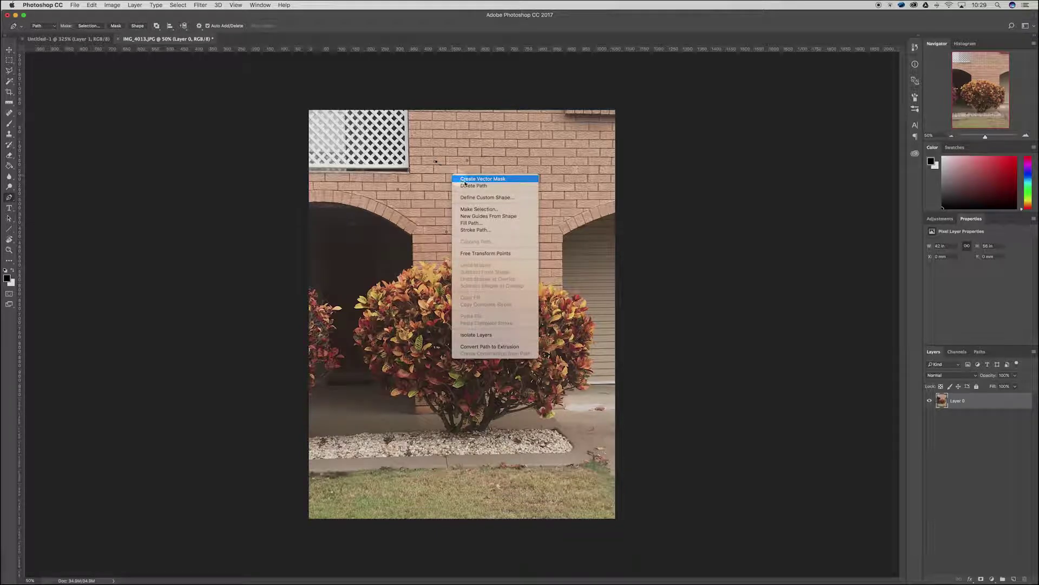
pyautogui.click(490, 211)
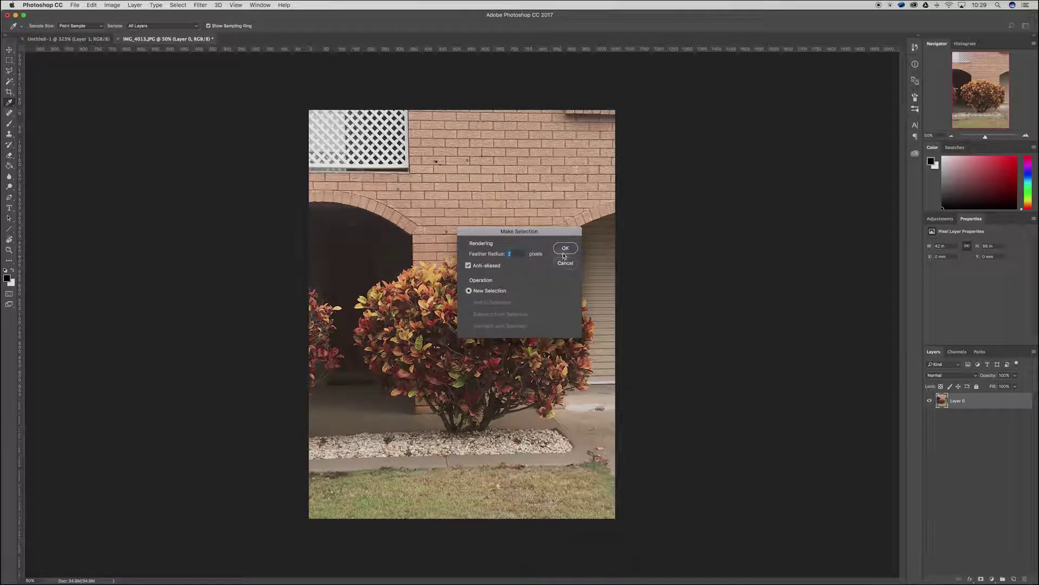
pyautogui.click(565, 248)
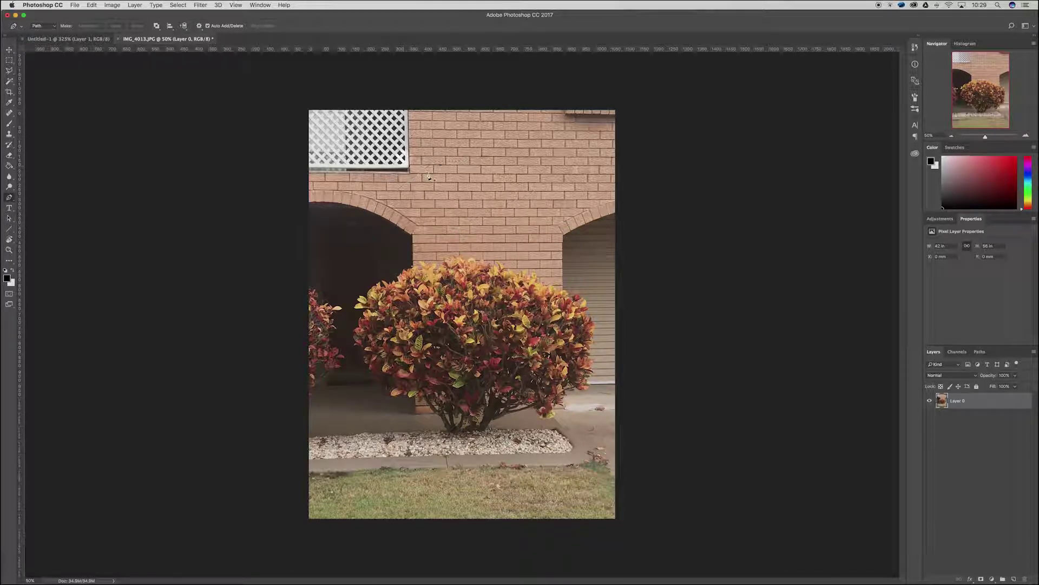
pyautogui.press('super+d')
# Start a Pen path at the base of the bush's trunk and trace the underside of the lowest right-hand branch.
pyautogui.keyDown('alt'); pyautogui.scroll(5, 485, 435); pyautogui.keyUp('alt')
pyautogui.click(437, 435)
pyautogui.click(457, 406)
pyautogui.click(465, 388)
pyautogui.click(474, 385)
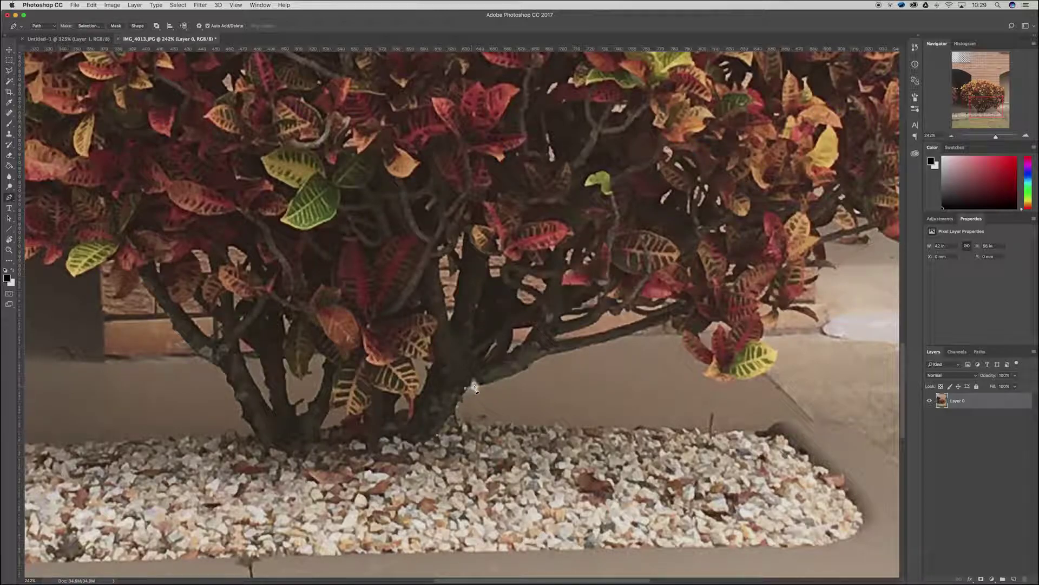
pyautogui.click(507, 378)
pyautogui.click(532, 365)
pyautogui.click(538, 360)
pyautogui.click(583, 348)
pyautogui.click(614, 339)
pyautogui.click(646, 329)
# Continue the path around the low-hanging leaf cluster at the bush's lower right.
pyautogui.click(703, 366)
pyautogui.click(739, 379)
pyautogui.click(765, 373)
pyautogui.click(778, 354)
pyautogui.click(766, 338)
pyautogui.click(774, 327)
pyautogui.click(786, 309)
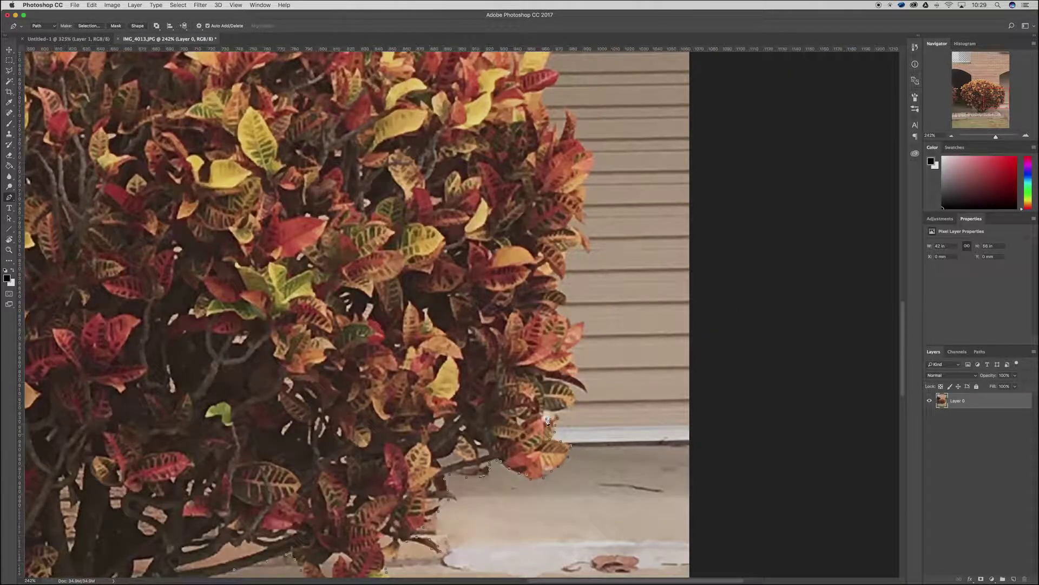
# Trace the path upward along the bush's right edge in front of the roller door.
pyautogui.click(562, 380)
pyautogui.click(561, 306)
pyautogui.scroll(5, 567, 267)
pyautogui.click(589, 427)
pyautogui.click(590, 348)
pyautogui.click(592, 328)
pyautogui.click(564, 283)
pyautogui.click(547, 262)
# Extend the path over the bush's upper-right shoulder toward the brick wall.
pyautogui.click(543, 206)
pyautogui.click(488, 179)
pyautogui.click(422, 172)
pyautogui.click(381, 139)
pyautogui.click(325, 124)
pyautogui.click(644, 316)
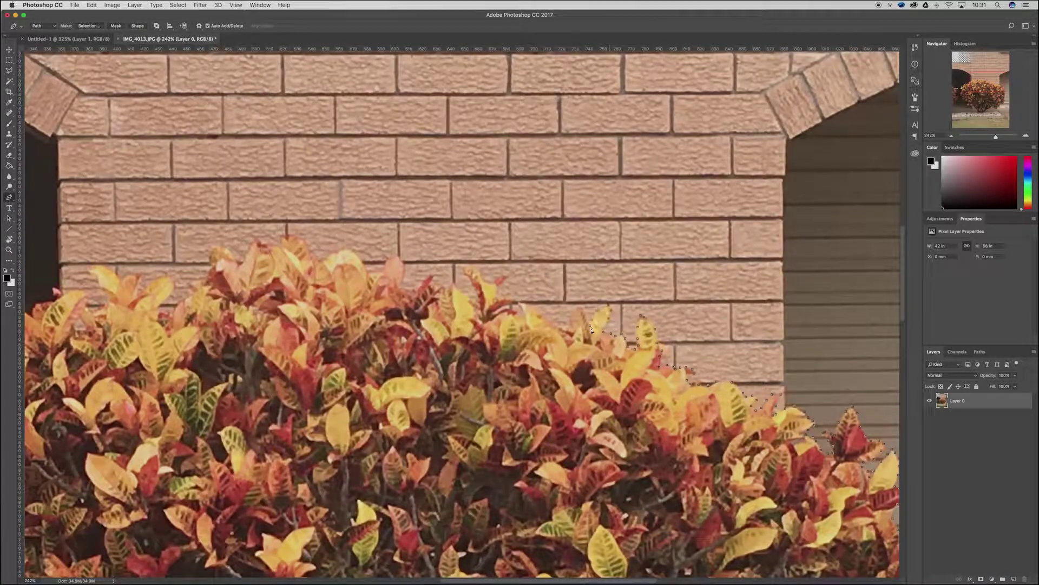
# Trace the leaf tips along the bush's top edge against the brick wall, up to the dark archway.
pyautogui.click(590, 325)
pyautogui.click(520, 302)
pyautogui.click(477, 272)
pyautogui.click(427, 276)
pyautogui.click(352, 251)
pyautogui.click(295, 237)
pyautogui.click(210, 251)
pyautogui.click(164, 299)
pyautogui.click(115, 272)
pyautogui.click(86, 305)
# Continue the path down the bush's upper-left slope against the dark archway.
pyautogui.hscroll(-10, 69, 293)
pyautogui.click(541, 288)
pyautogui.click(501, 308)
pyautogui.click(469, 340)
pyautogui.click(435, 368)
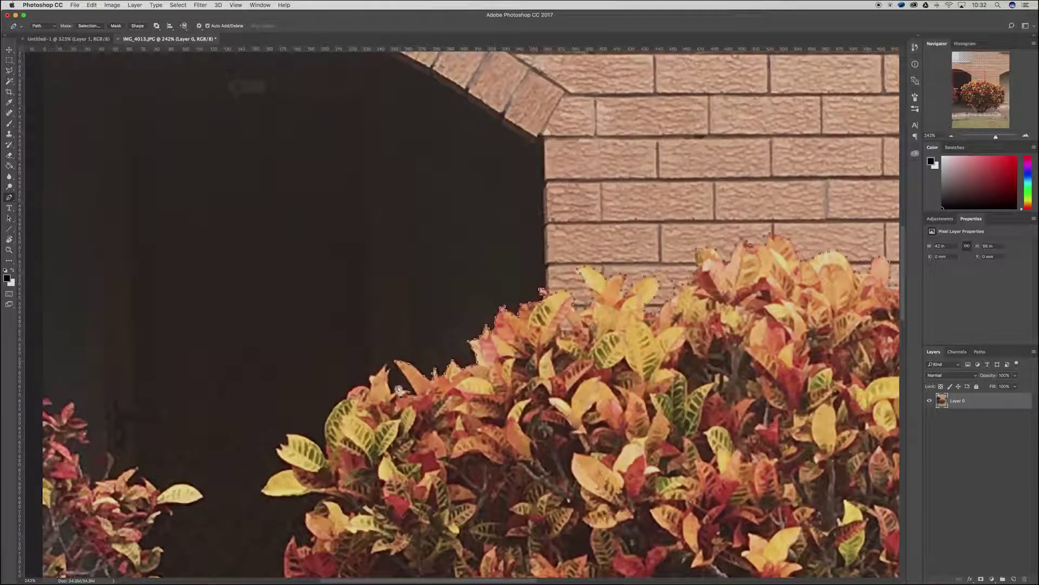
pyautogui.click(387, 363)
# Trace the protruding leaves down the bush's left side with further anchor points.
pyautogui.scroll(-5, 337, 403)
pyautogui.click(288, 212)
pyautogui.click(289, 237)
pyautogui.click(263, 267)
pyautogui.click(307, 279)
pyautogui.click(314, 311)
pyautogui.click(284, 341)
pyautogui.click(266, 383)
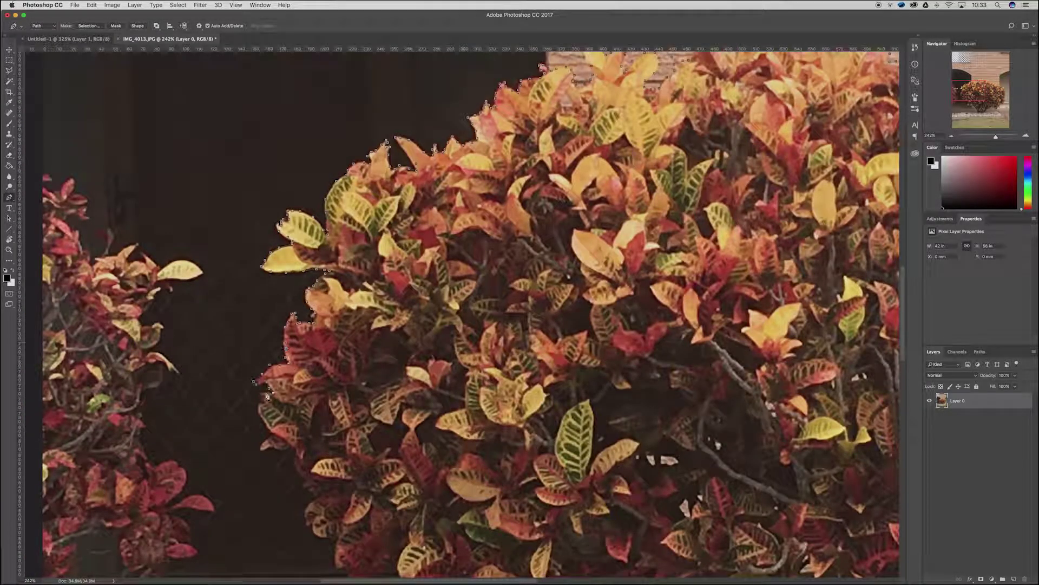
pyautogui.click(261, 444)
pyautogui.click(295, 451)
# Carry the path along the lower-left foliage and down the outer left stem to the gravel.
pyautogui.scroll(-7, 317, 413)
pyautogui.click(462, 263)
pyautogui.click(440, 317)
pyautogui.click(530, 332)
pyautogui.click(627, 370)
pyautogui.click(680, 424)
pyautogui.click(724, 503)
# Trace along the trunk's base on the gravel and close the path around the whole bush.
pyautogui.hscroll(4, 774, 500)
pyautogui.click(642, 499)
pyautogui.click(674, 495)
pyautogui.click(695, 497)
pyautogui.click(700, 490)
pyautogui.scroll(-8, 577, 349)
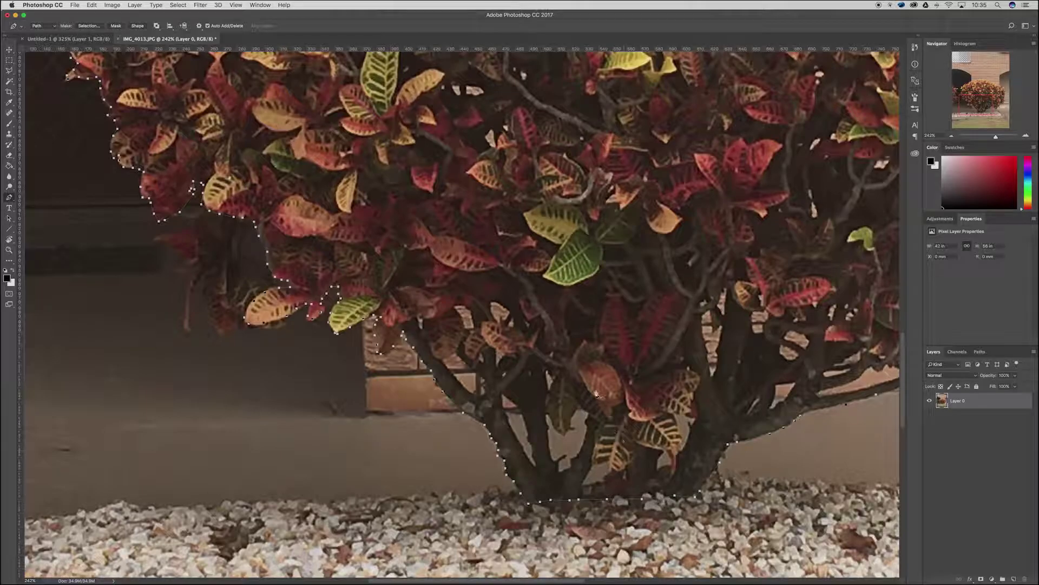
pyautogui.press('super+0')
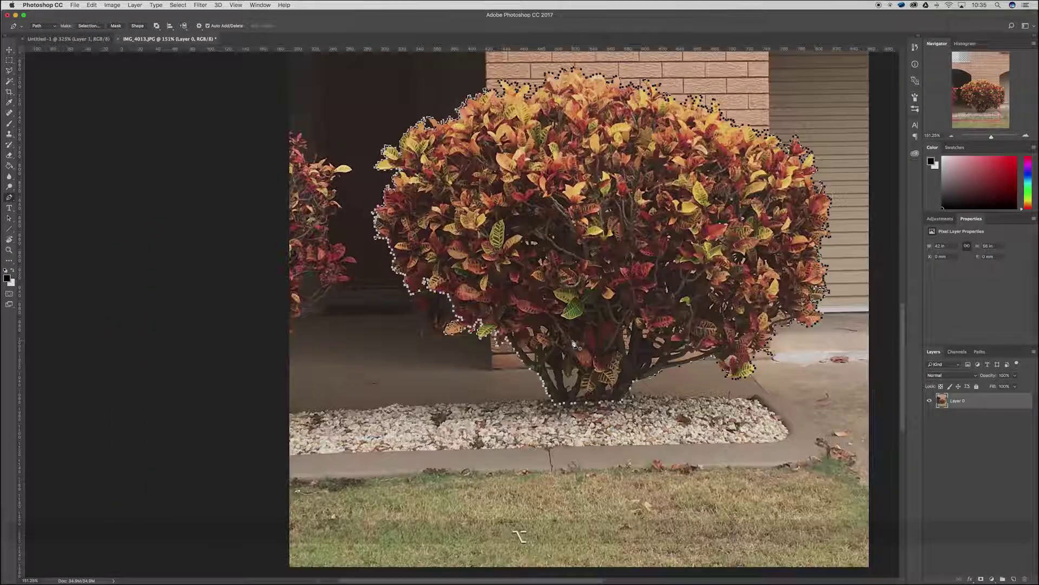
pyautogui.scroll(-3, 710, 184)
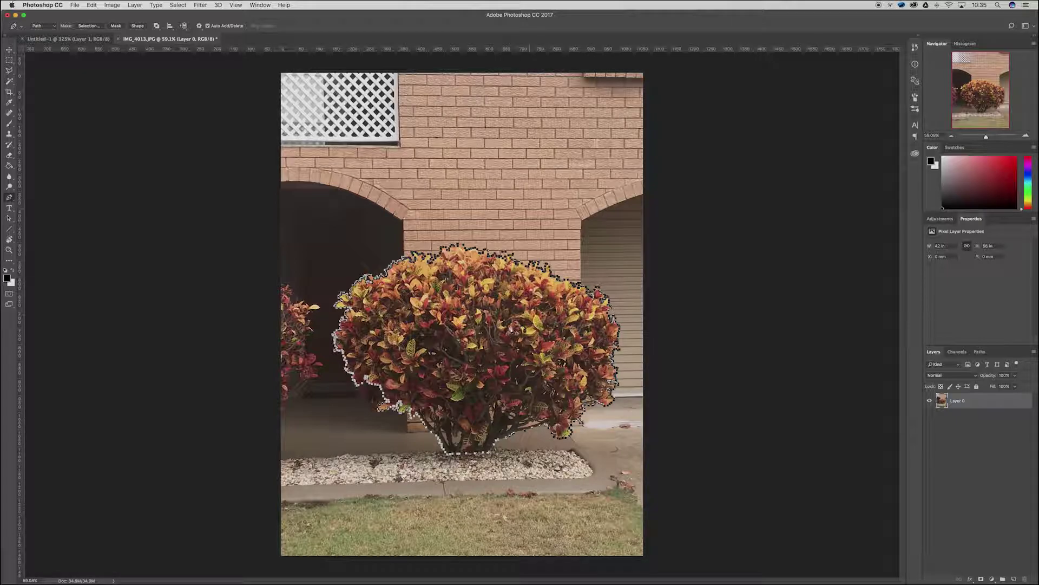
# Convert the bush path into a new anti-aliased selection with a feather radius of 5 pixels.
pyautogui.rightClick(484, 332)
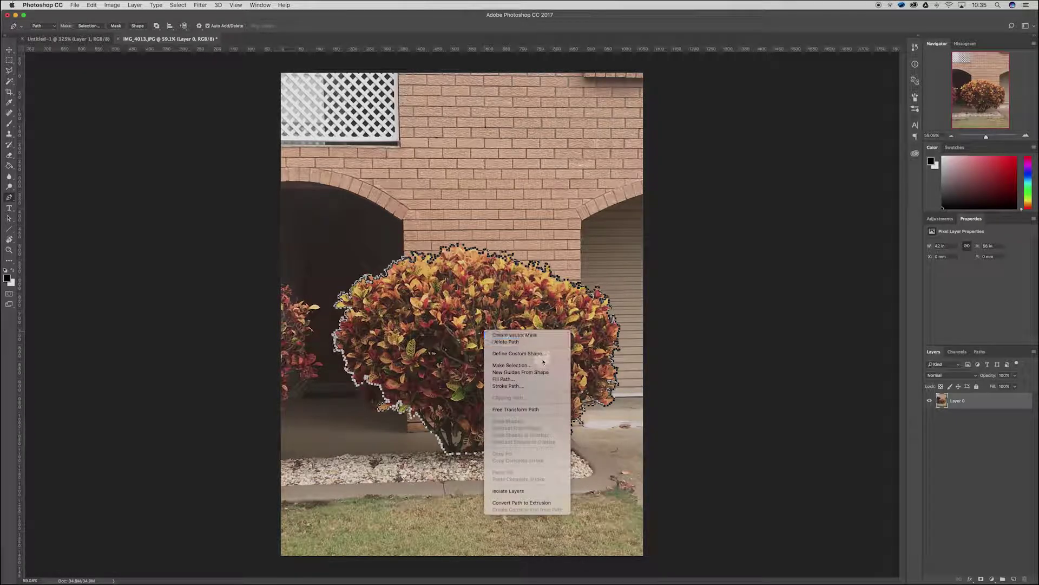
pyautogui.click(511, 365)
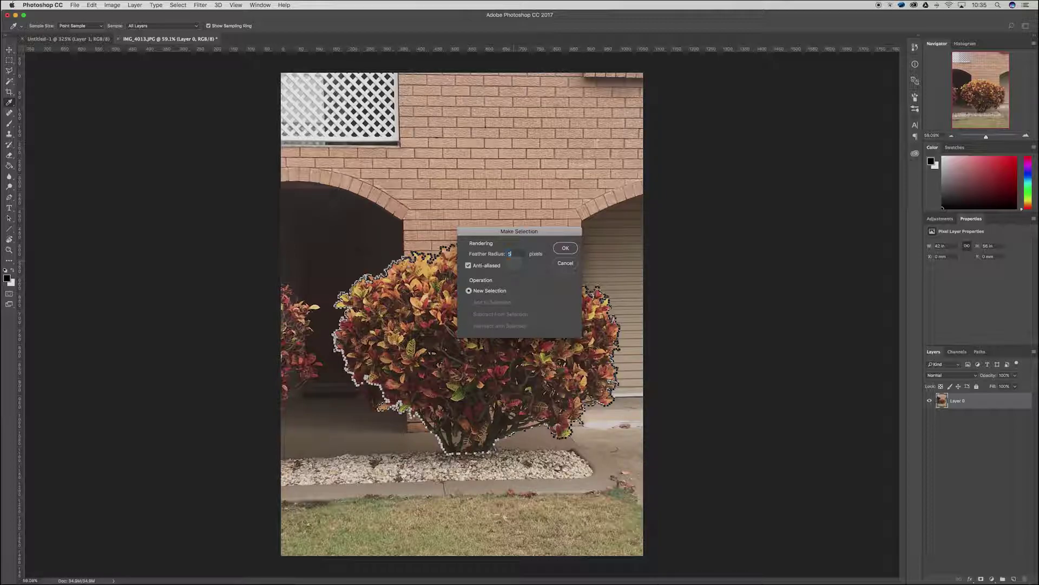
pyautogui.write('5')
pyautogui.click(566, 248)
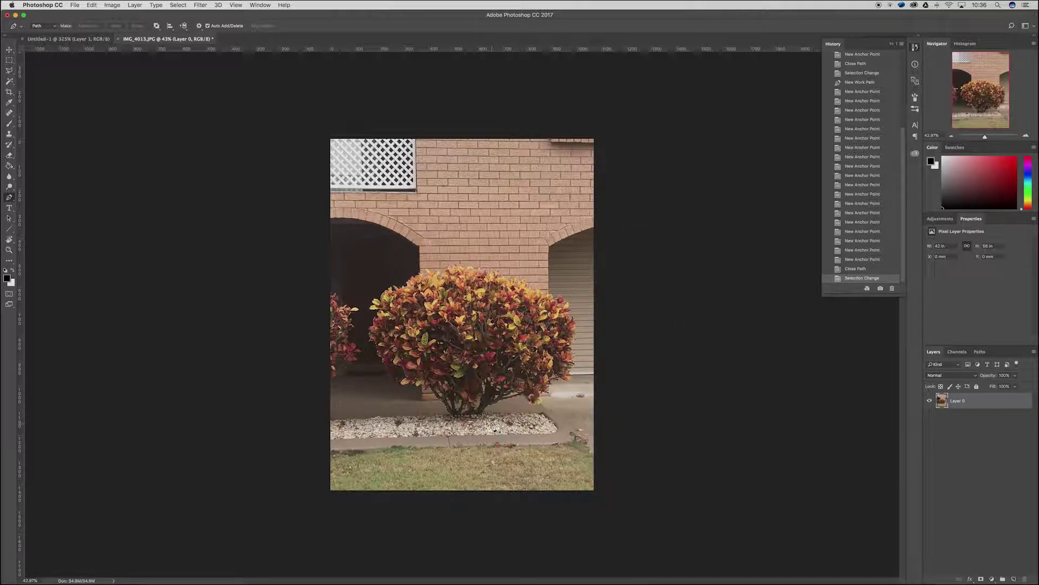
# Invert the selection to delete everything around the bush, and deselect.
pyautogui.press('super+i')
pyautogui.press('super+i')
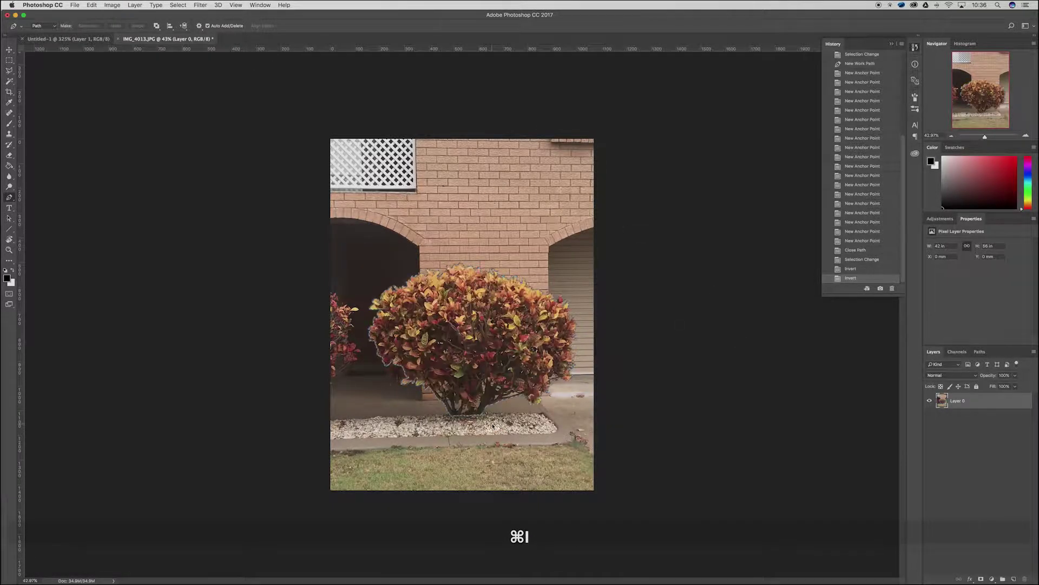
pyautogui.press('shift+super+i')
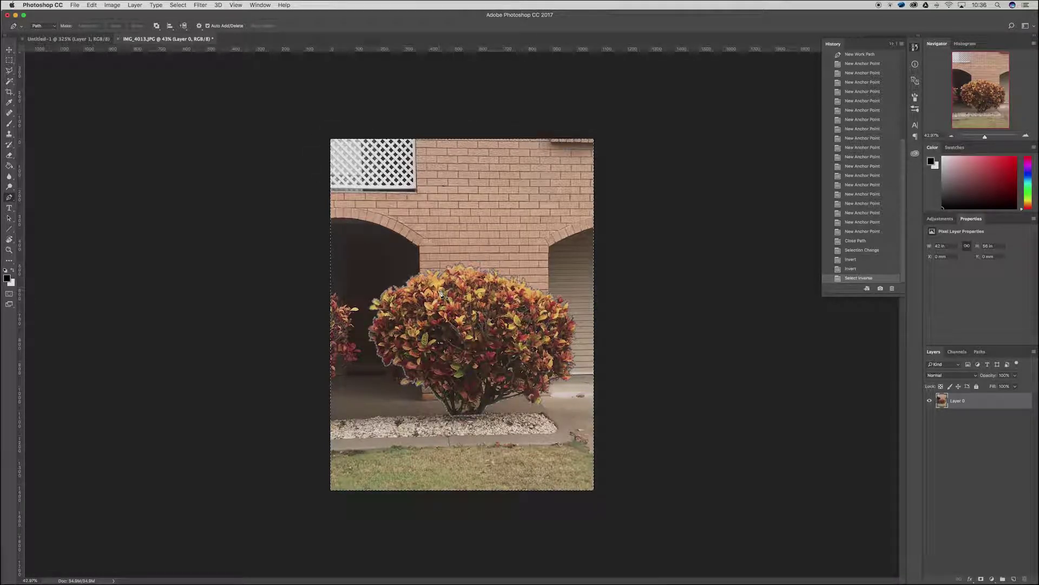
pyautogui.press('BackSpace')
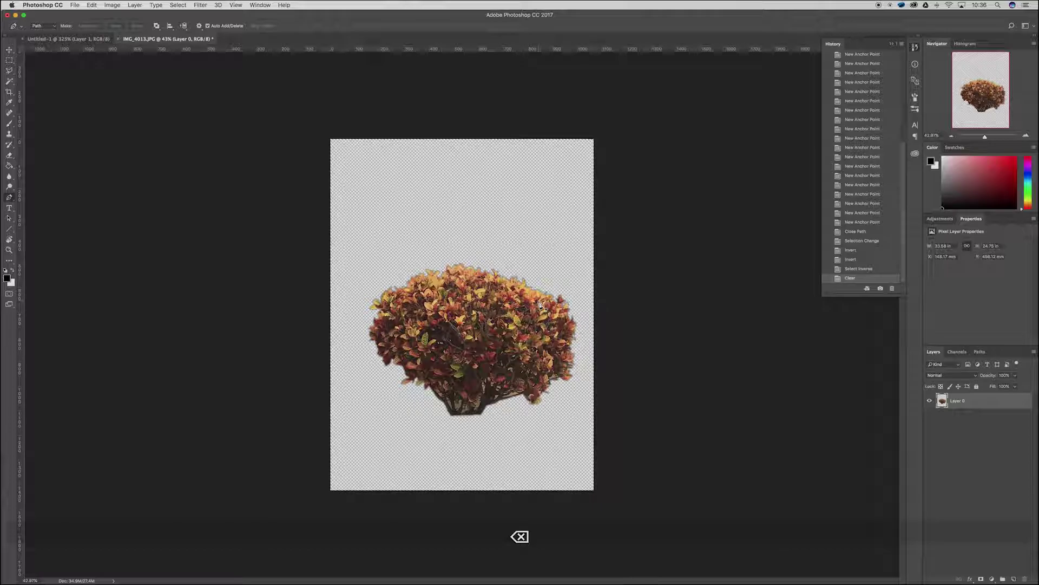
pyautogui.press('super+d')
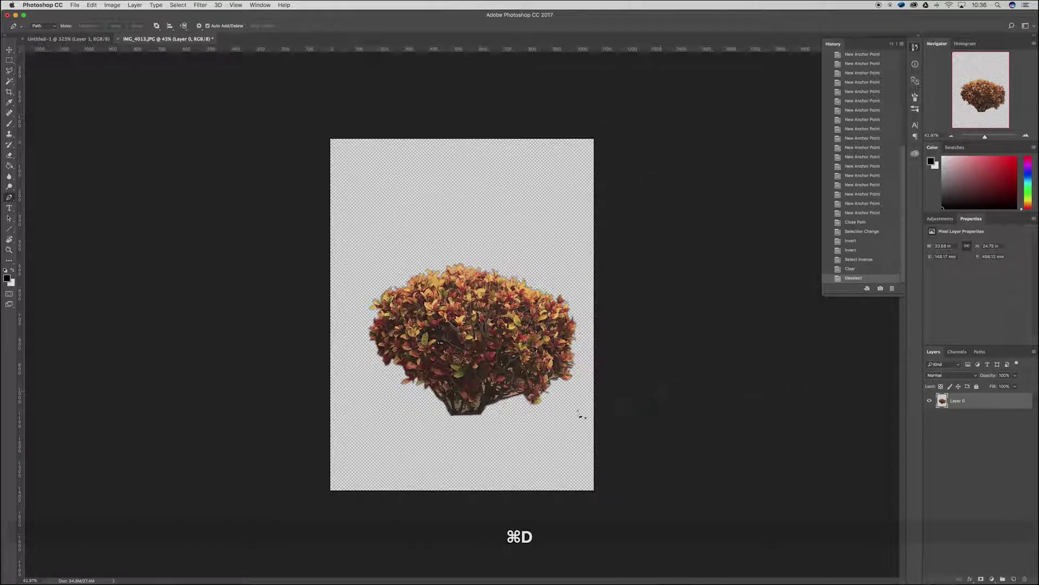
# Copy the cut-out bush layer into the Untitled-1 document.
pyautogui.keyDown('alt'); pyautogui.scroll(5, 497, 403); pyautogui.keyUp('alt')
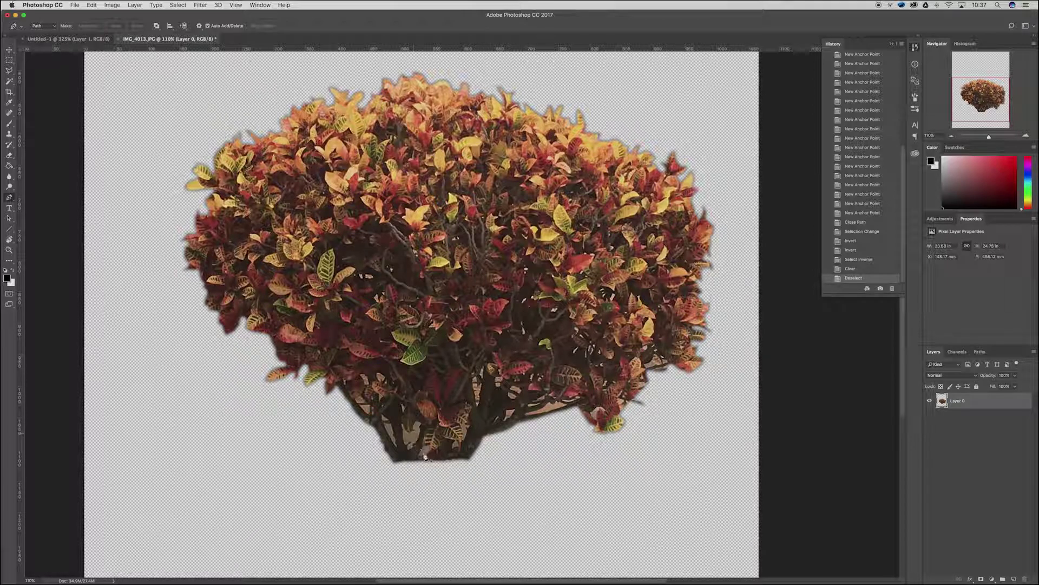
pyautogui.keyDown('alt'); pyautogui.scroll(-3, 397, 427); pyautogui.keyUp('alt')
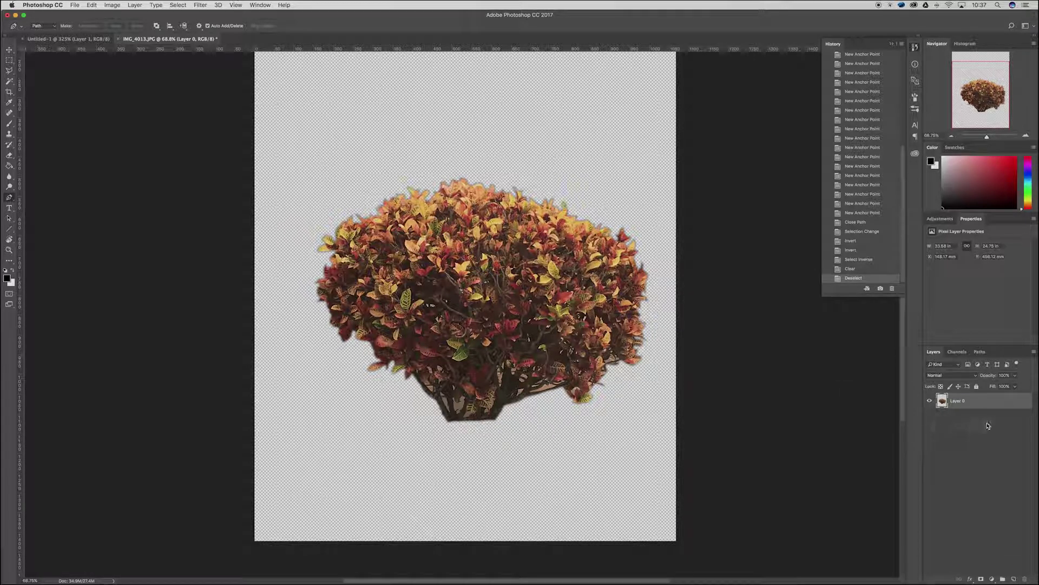
pyautogui.moveTo(976, 403); pyautogui.dragTo(511, 297)
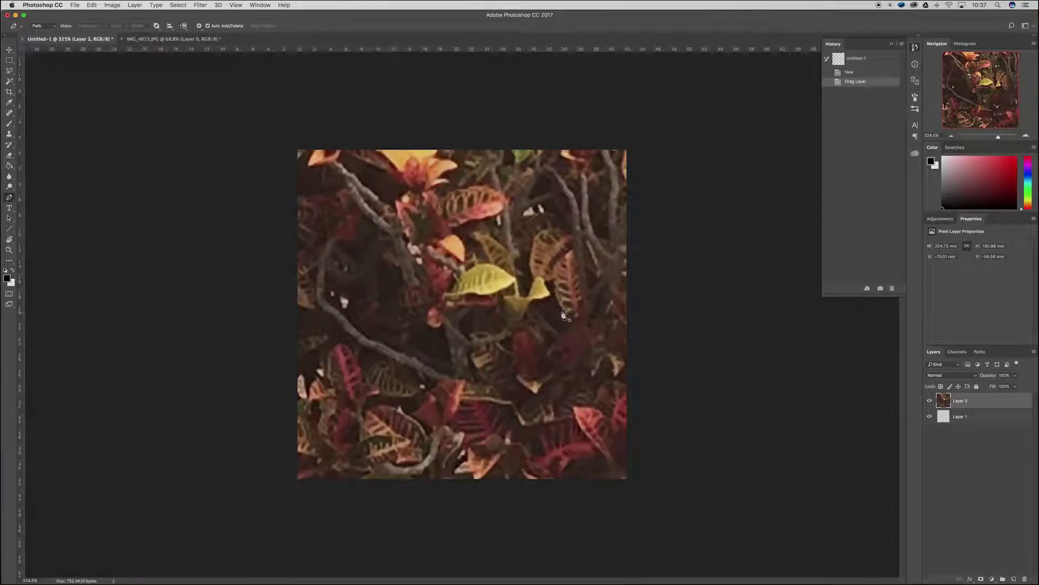
# Scale the bush proportionally to about 19% with Free Transform so it fits centred inside the canvas.
pyautogui.press('super+t')
pyautogui.scroll(-6, 519, 324)
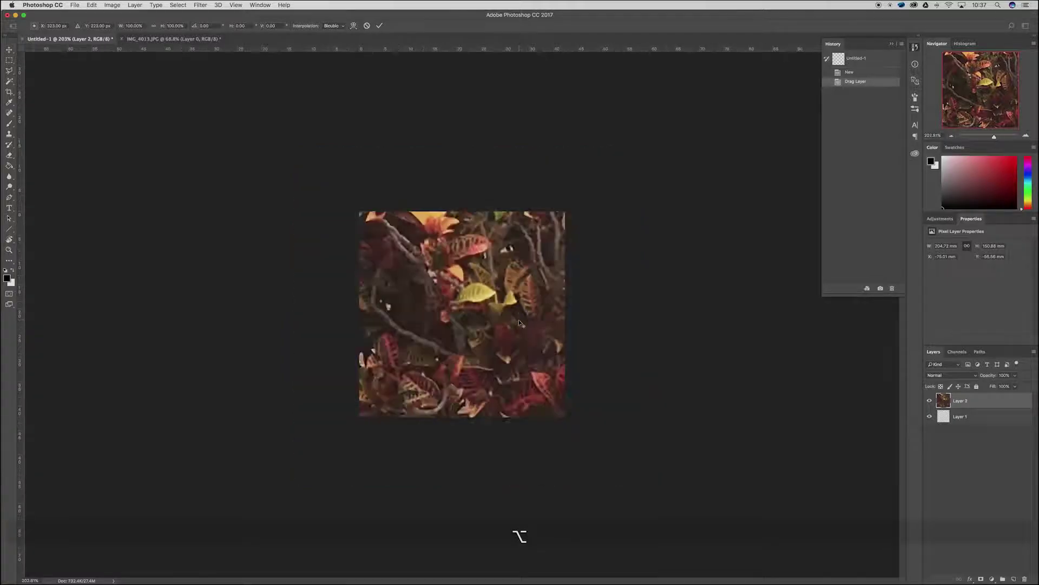
pyautogui.scroll(-2, 519, 323)
pyautogui.moveTo(670, 453); pyautogui.dragTo(500, 341)
pyautogui.scroll(5, 461, 336)
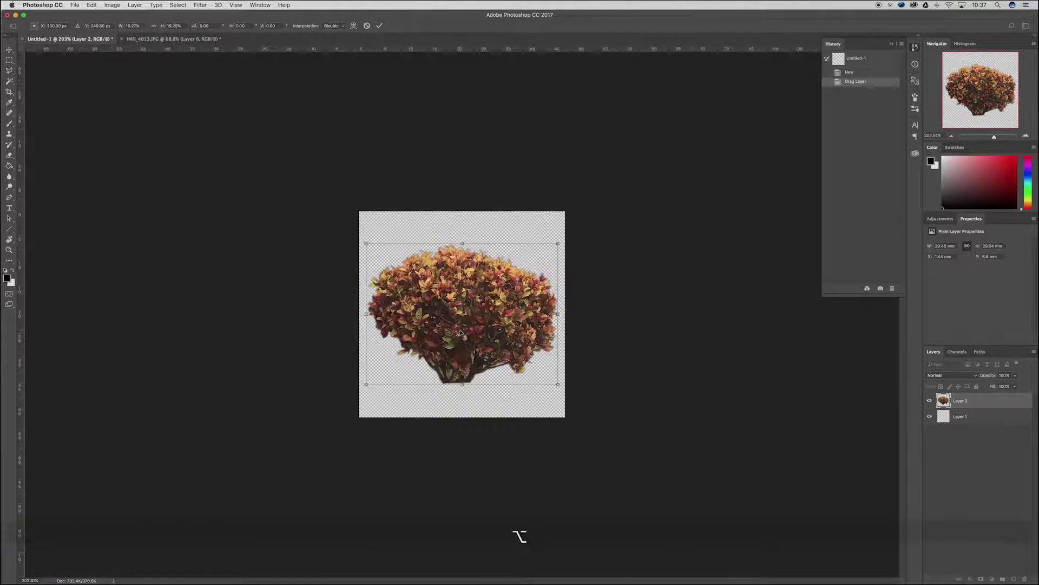
pyautogui.press('Return')
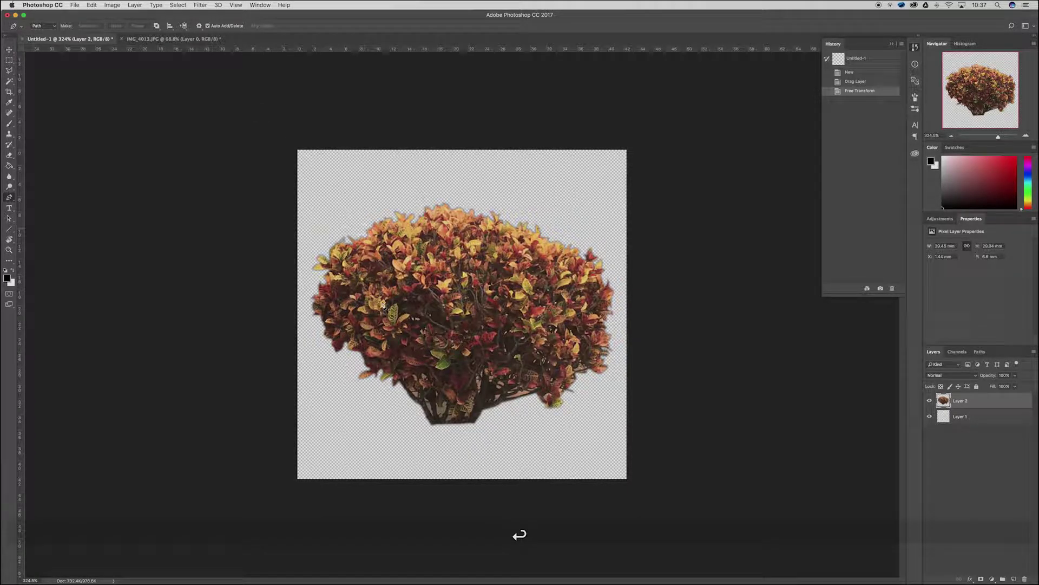
# Raise the bush layer's saturation to +22 with a Hue/Saturation adjustment.
pyautogui.click(940, 219)
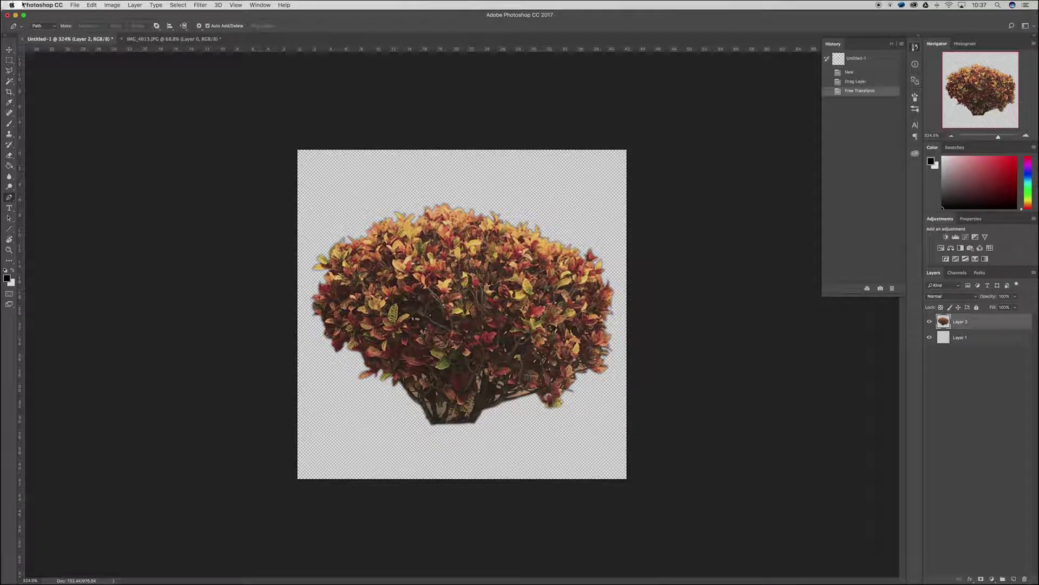
pyautogui.click(113, 5)
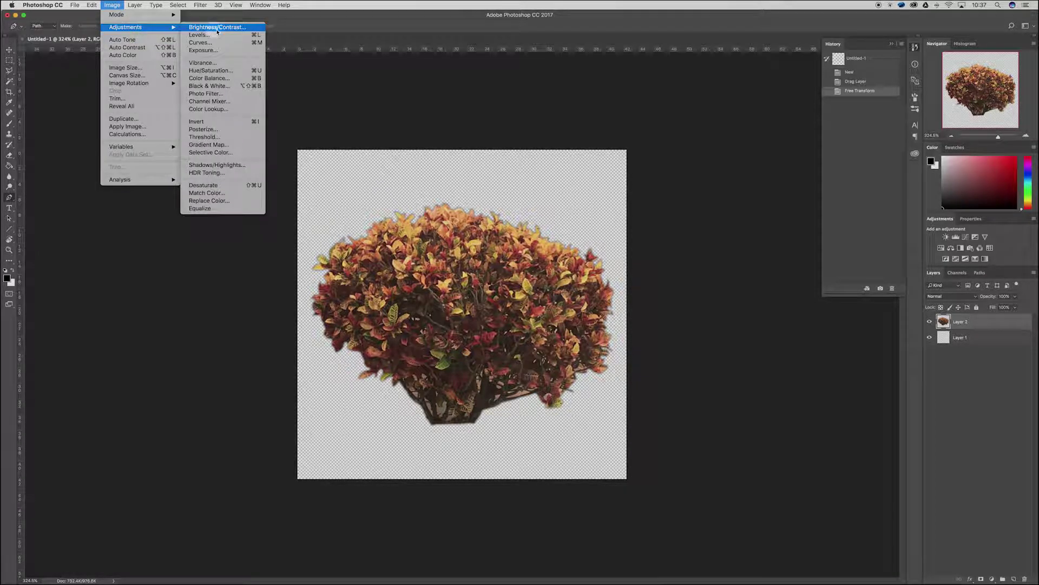
pyautogui.moveTo(160, 28)
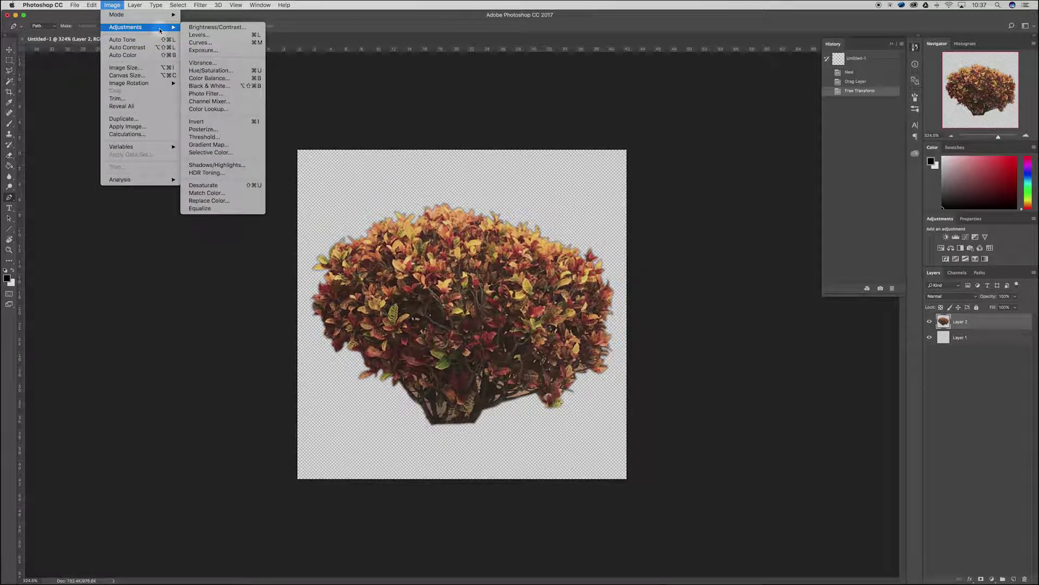
pyautogui.click(219, 70)
pyautogui.moveTo(528, 218); pyautogui.dragTo(651, 244)
pyautogui.moveTo(633, 319); pyautogui.dragTo(637, 320)
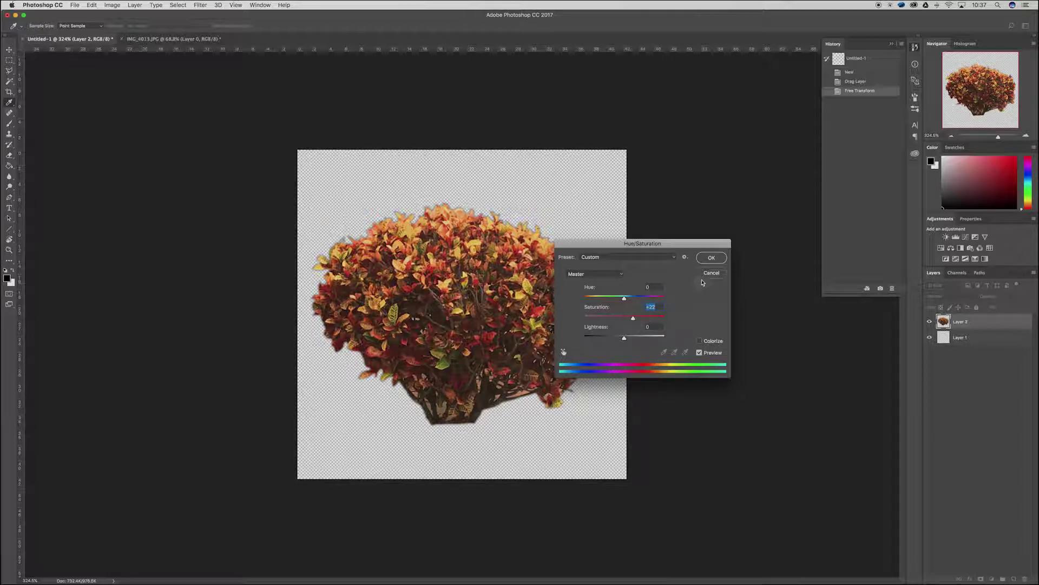
pyautogui.click(710, 258)
# Apply a Brightness/Contrast adjustment to the bush layer with contrast at 30 and brightness slightly lowered.
pyautogui.press('p')
pyautogui.click(113, 5)
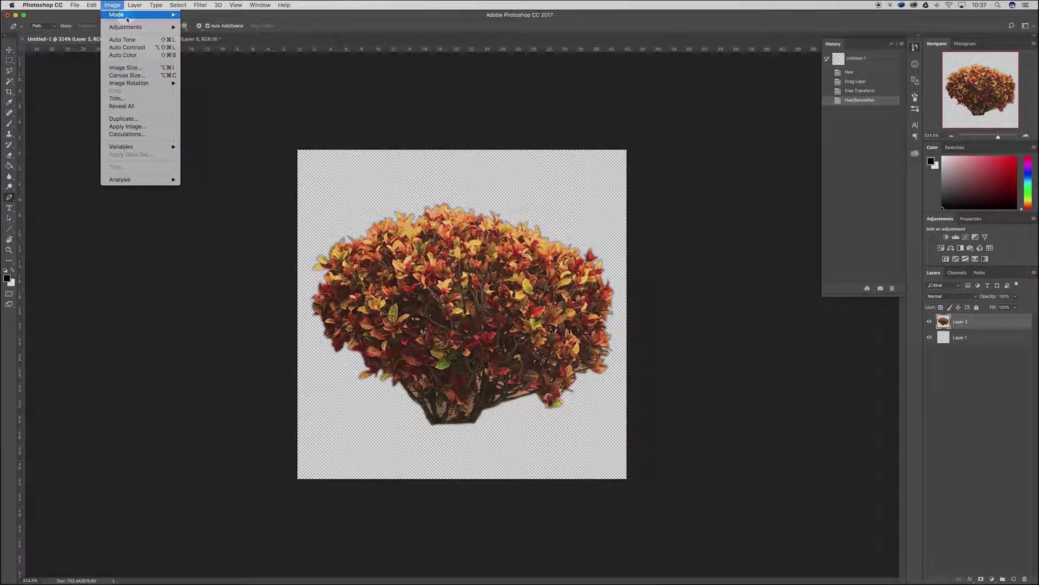
pyautogui.moveTo(130, 27)
pyautogui.press('Return')
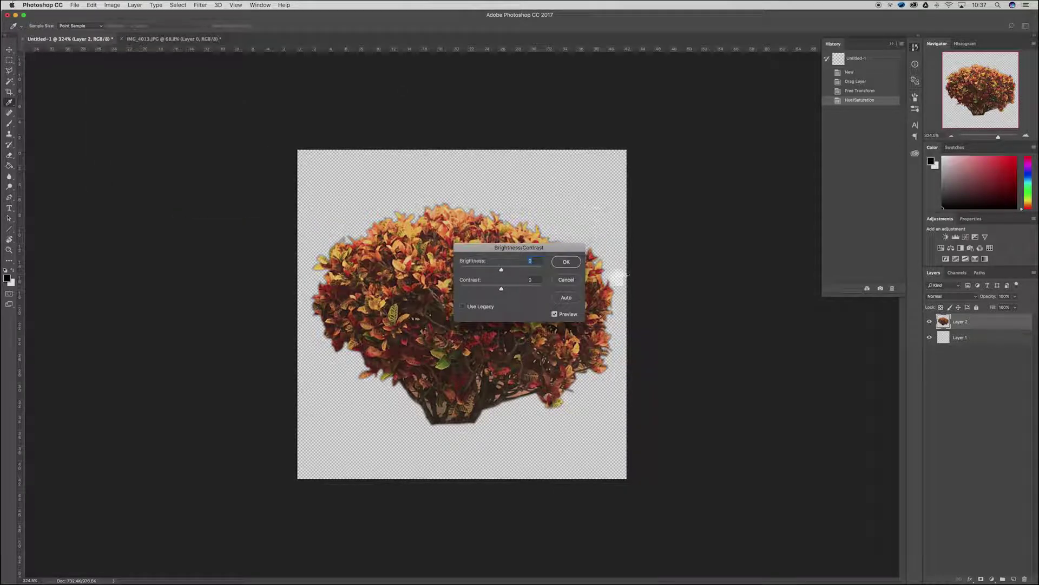
pyautogui.moveTo(528, 247); pyautogui.dragTo(586, 278)
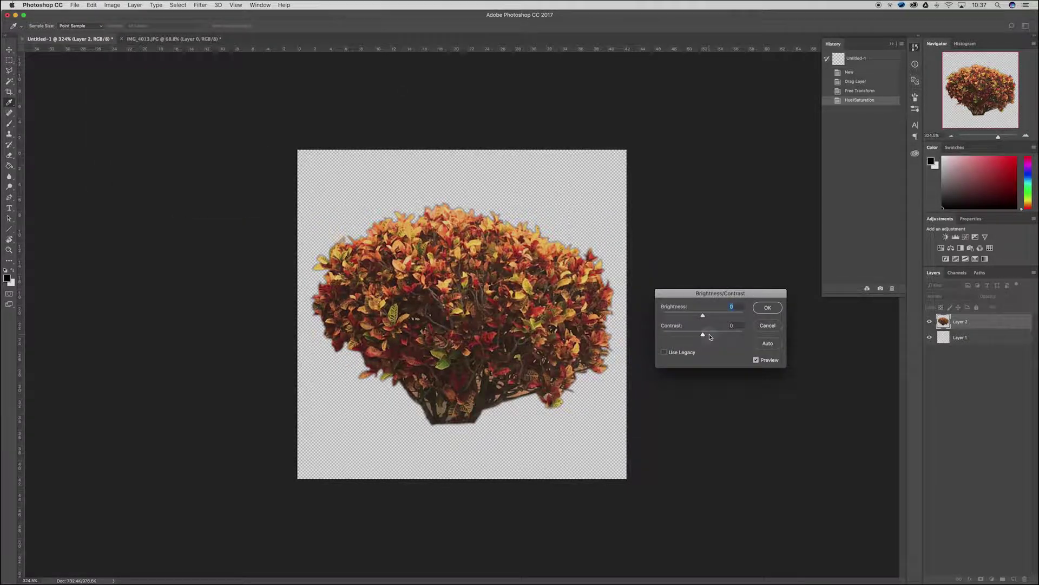
pyautogui.moveTo(702, 334)
pyautogui.mouseDown()
pyautogui.moveTo(714, 335)
pyautogui.moveTo(701, 315)
pyautogui.moveTo(656, 314)
pyautogui.moveTo(701, 314)
pyautogui.mouseUp()
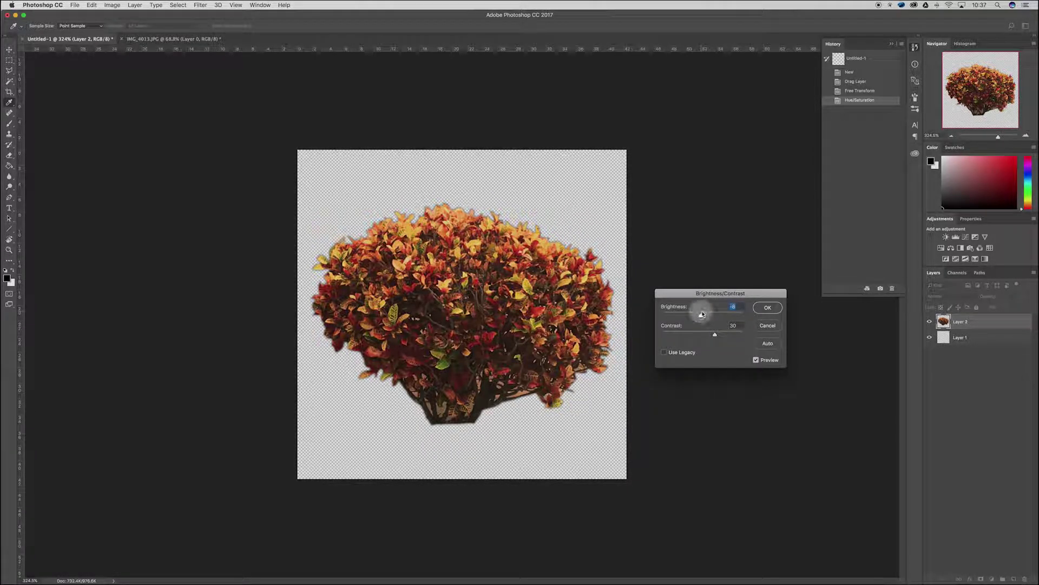
pyautogui.click(768, 308)
pyautogui.press('p')
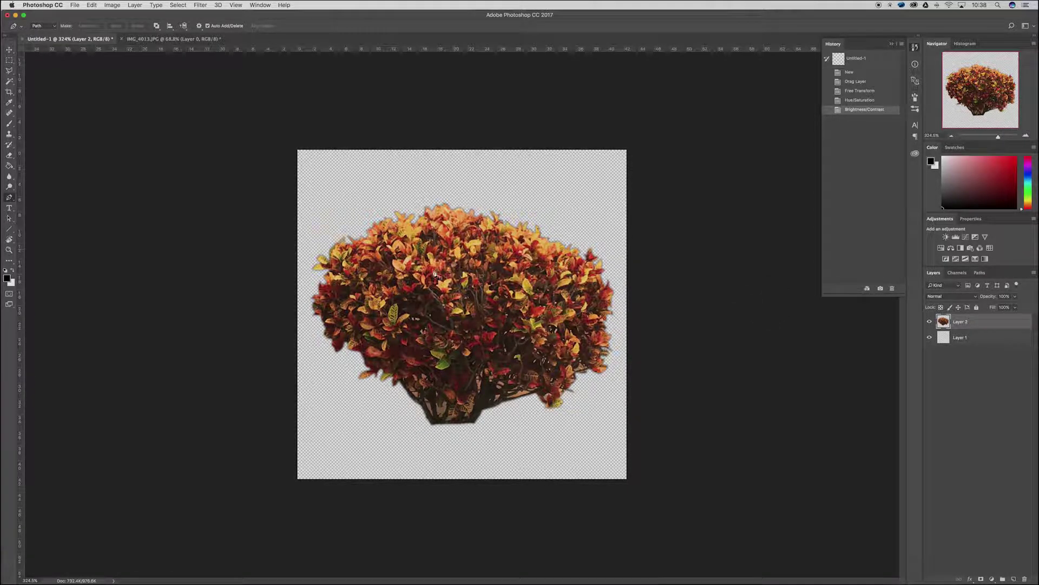
# Convert the bush layer to greyscale with a Black & White adjustment, setting reds to 26%, yellows to 62% and greens to about 24%.
pyautogui.click(111, 6)
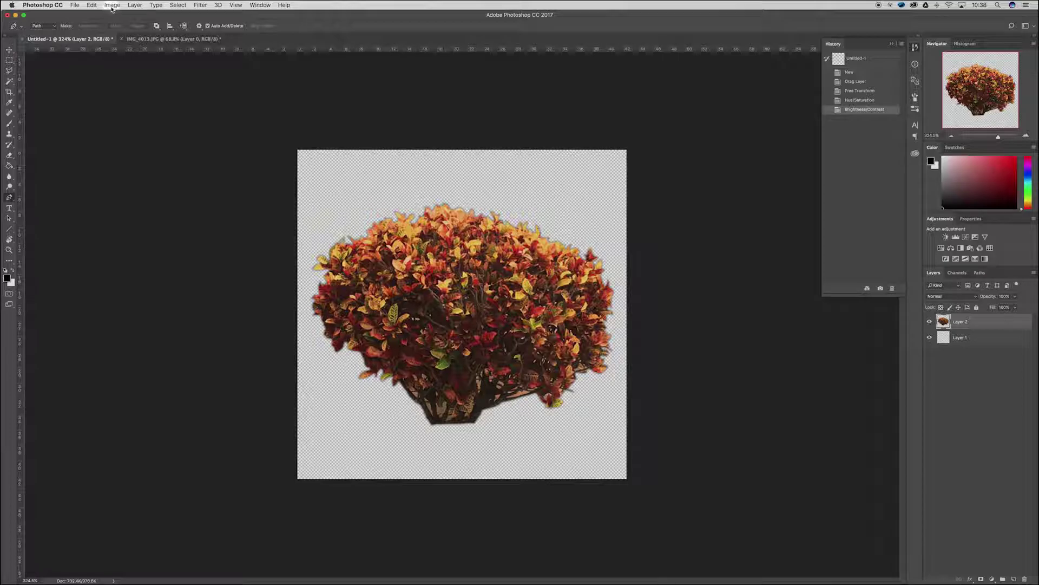
pyautogui.click(111, 6)
pyautogui.moveTo(128, 29)
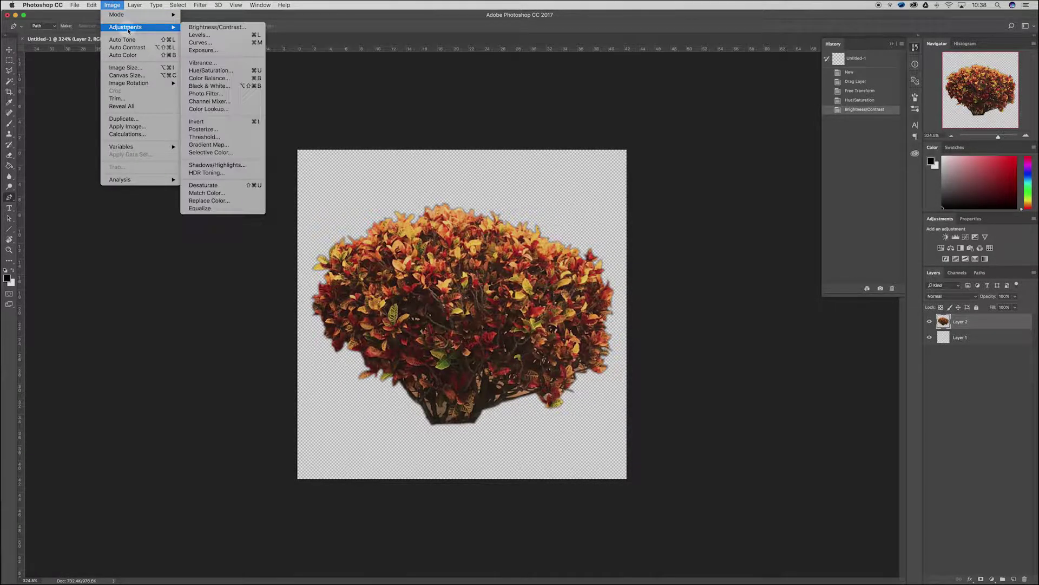
pyautogui.click(220, 86)
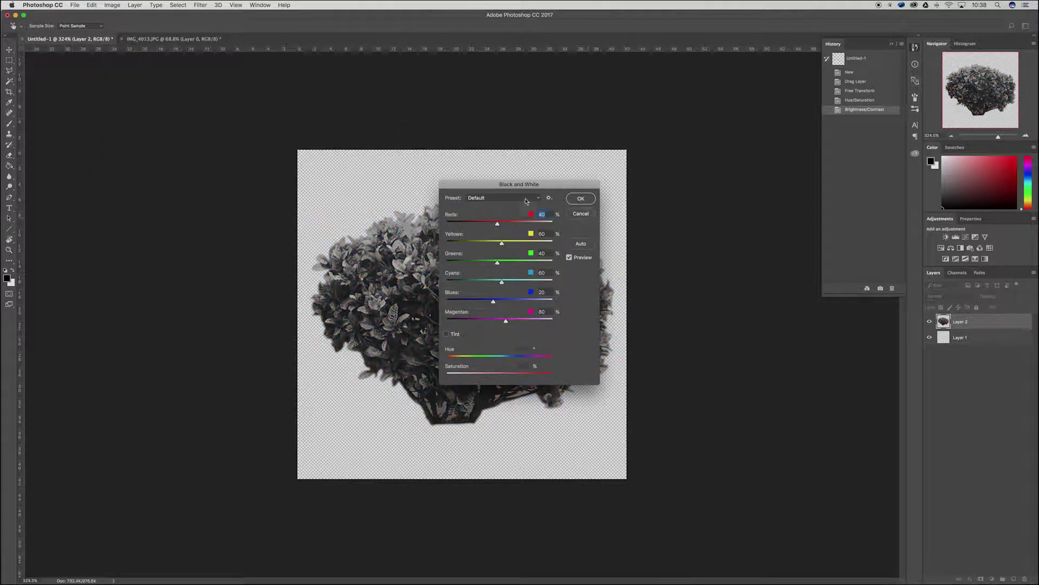
pyautogui.moveTo(537, 189); pyautogui.dragTo(819, 263)
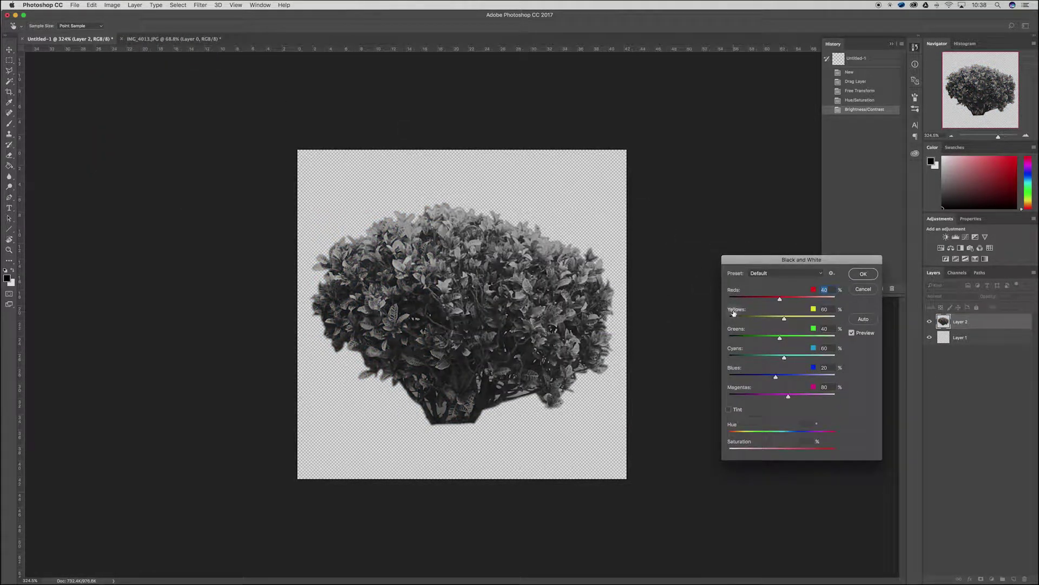
pyautogui.moveTo(776, 302); pyautogui.dragTo(785, 319)
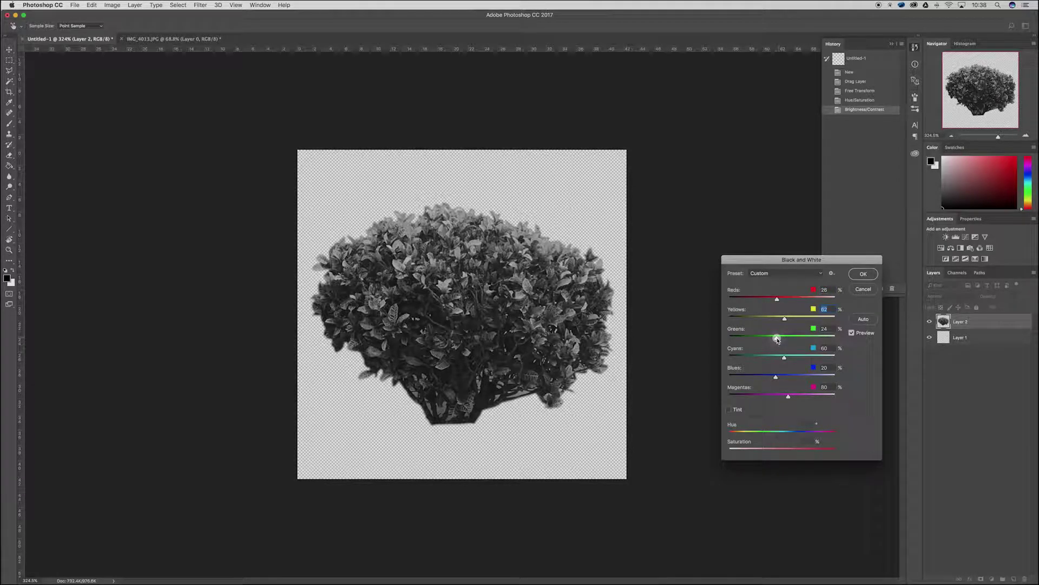
pyautogui.click(787, 358)
pyautogui.click(785, 398)
pyautogui.click(863, 273)
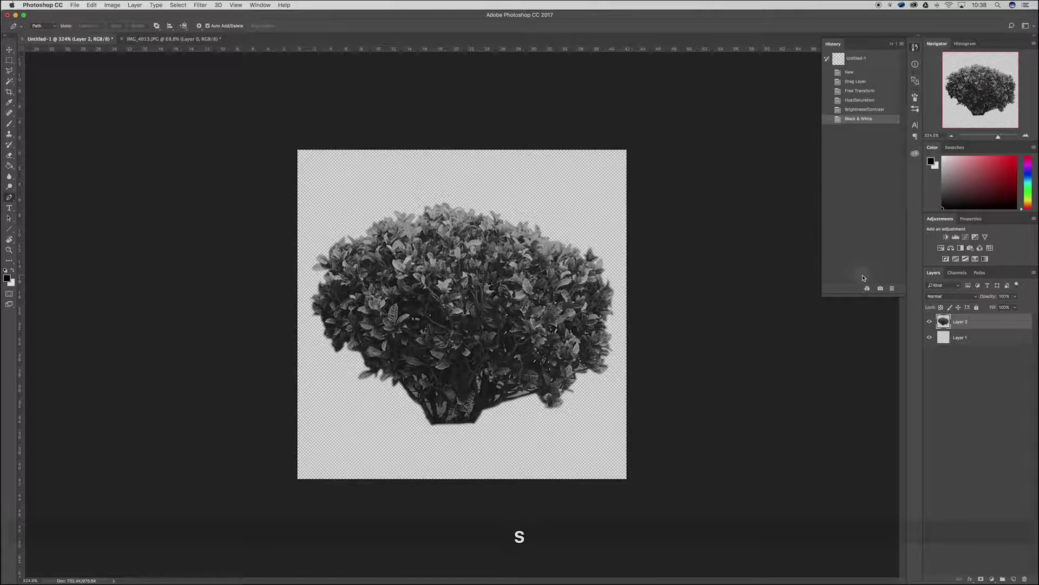
# Define the black-and-white bush as a custom brush preset with its own name.
pyautogui.click(92, 5)
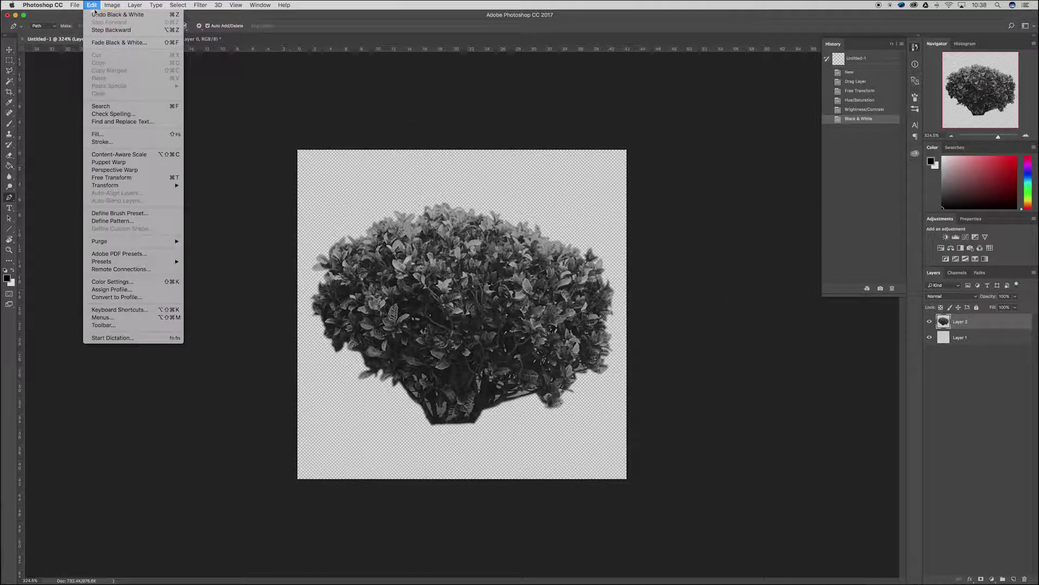
pyautogui.click(120, 213)
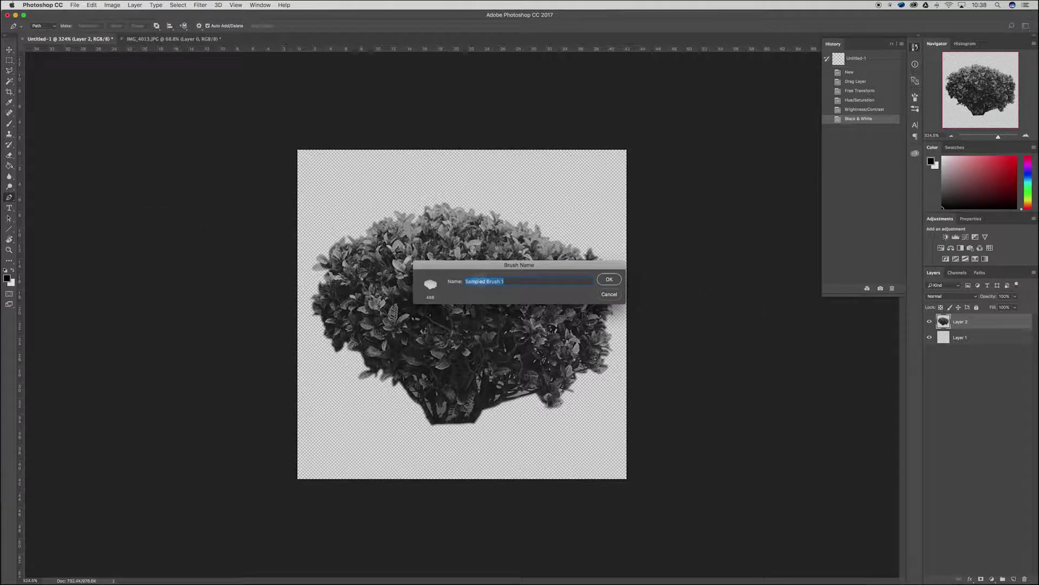
pyautogui.write('Shrug')
pyautogui.press('BackSpace')
pyautogui.click(609, 280)
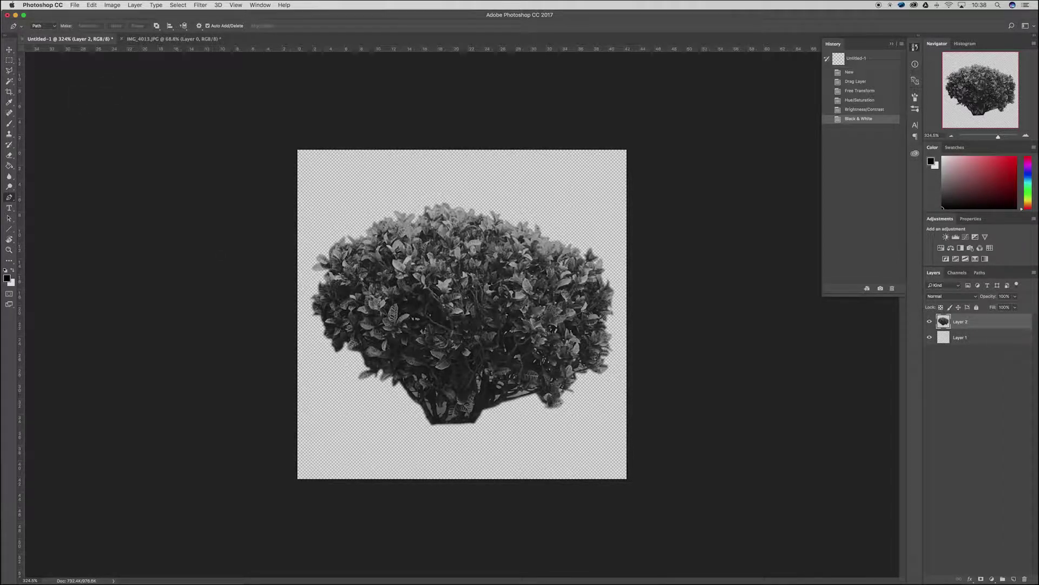
# Create a new landscape A4 print document at 300 pixels/inch with a white background.
pyautogui.click(73, 6)
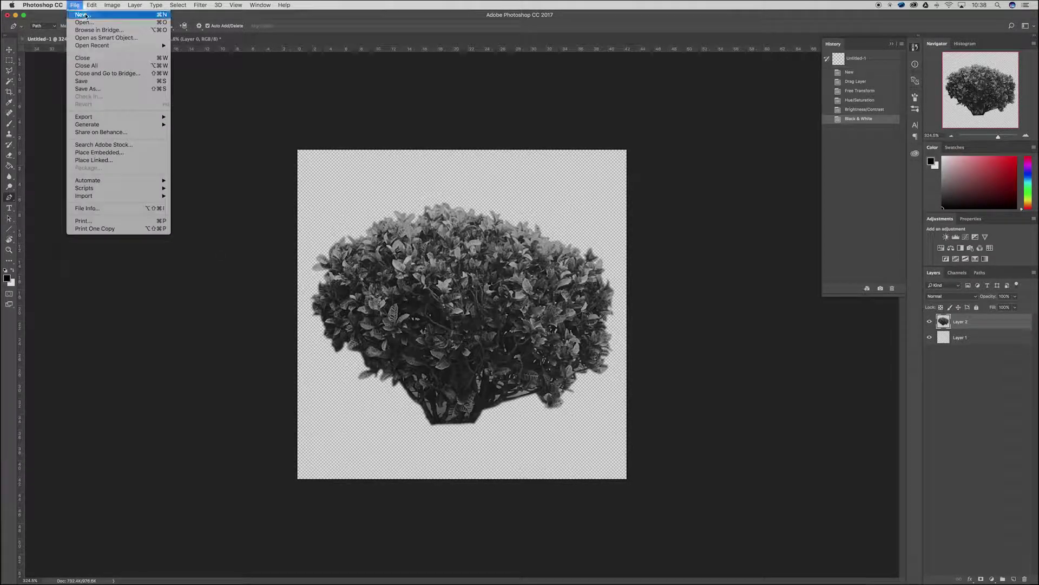
pyautogui.click(87, 16)
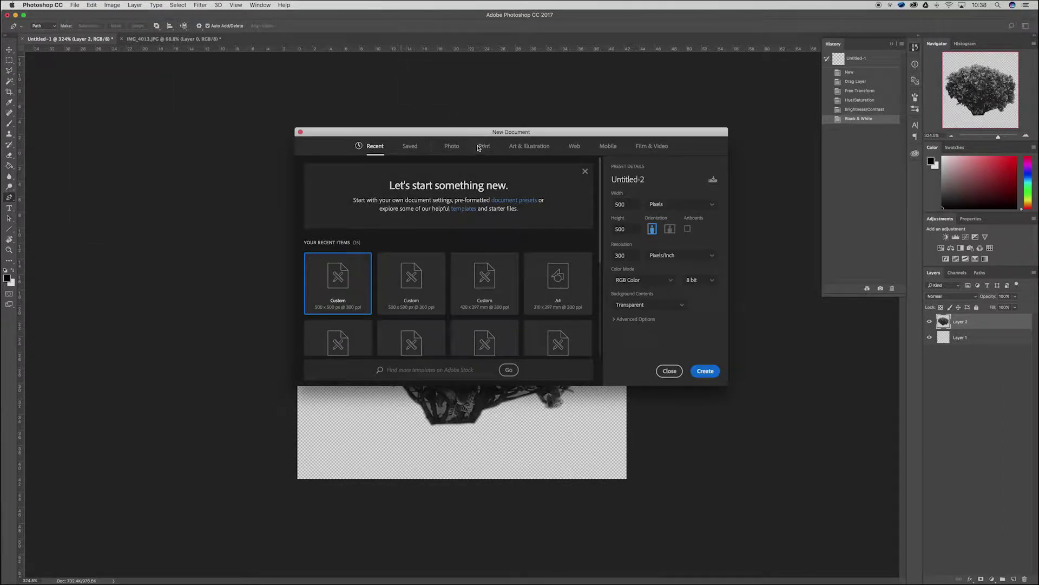
pyautogui.click(479, 147)
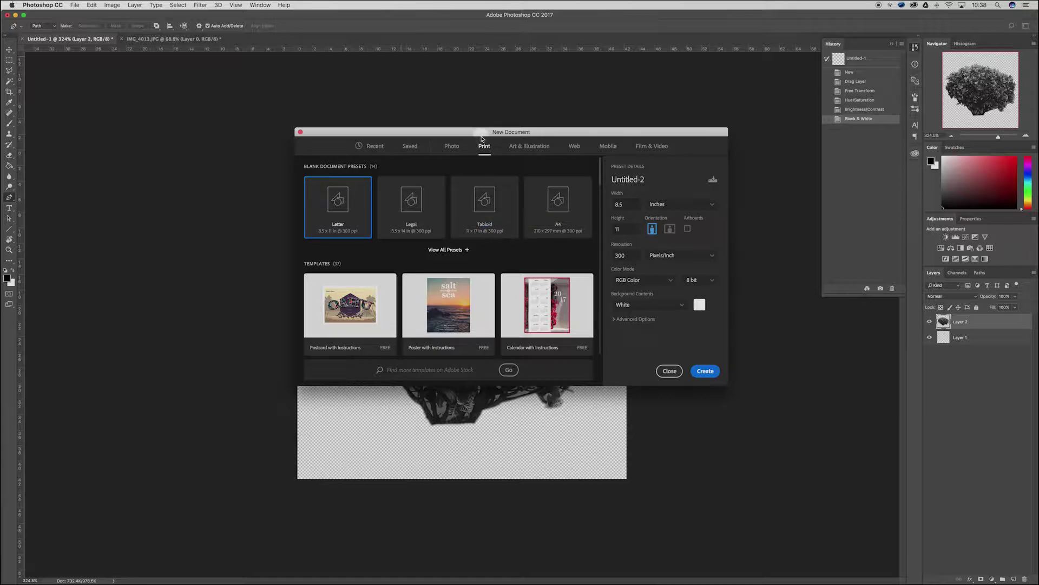
pyautogui.click(573, 222)
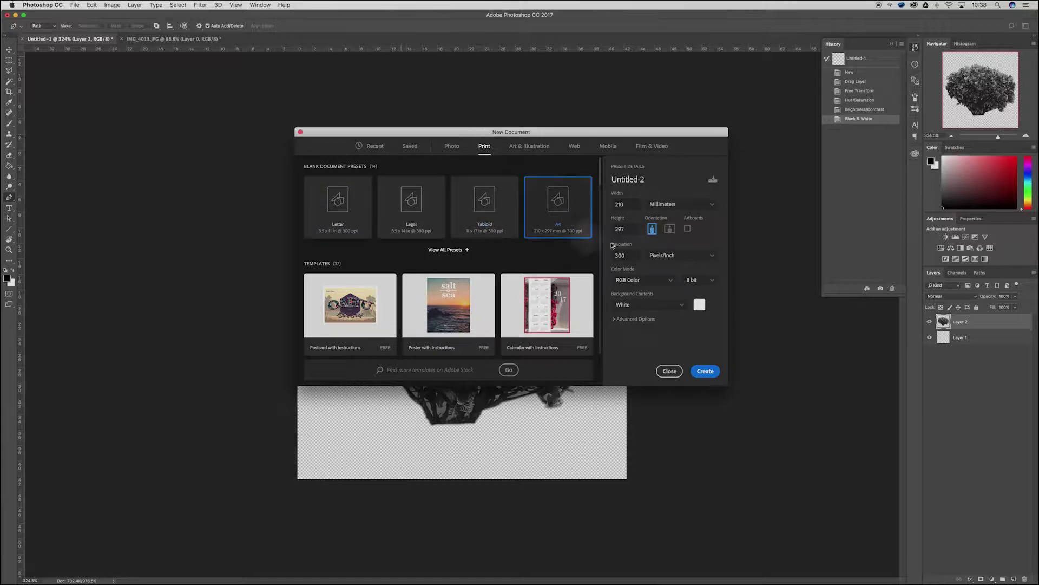
pyautogui.click(669, 229)
pyautogui.click(706, 375)
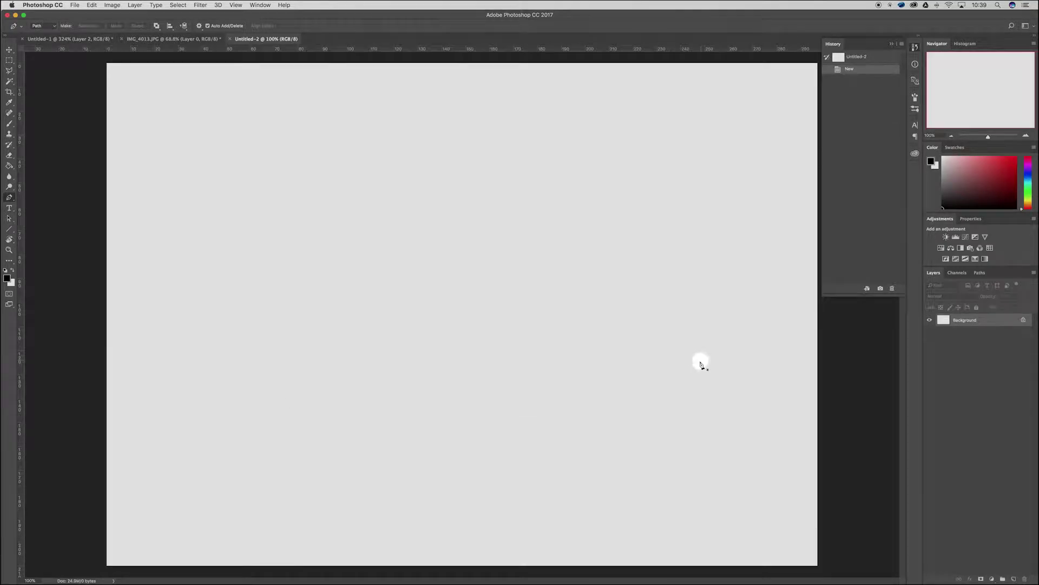
# Stamp a row of four black bushes across the middle of the page with the new bush brush.
pyautogui.press('b')
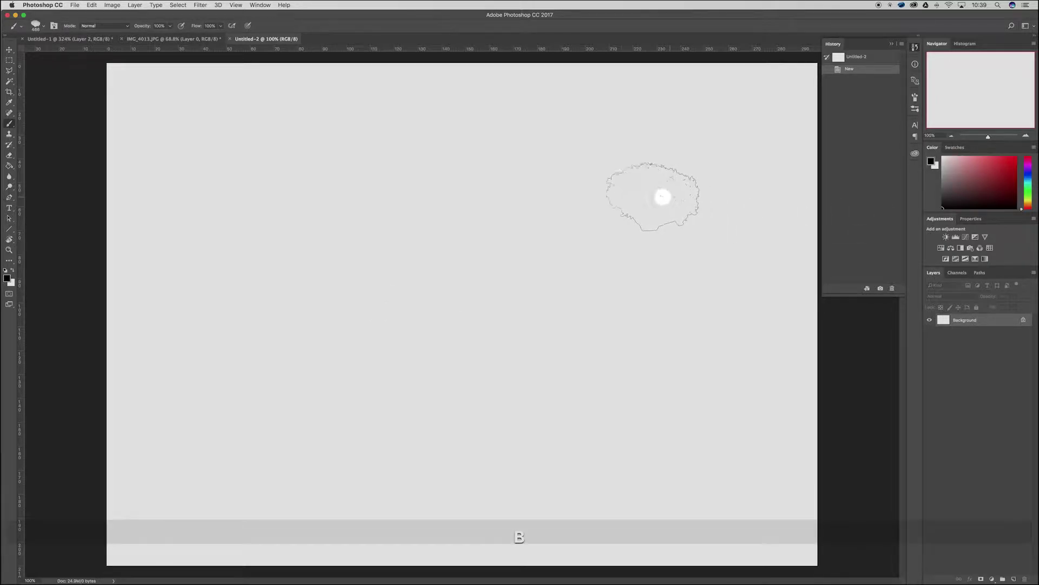
pyautogui.click(220, 361)
pyautogui.click(318, 365)
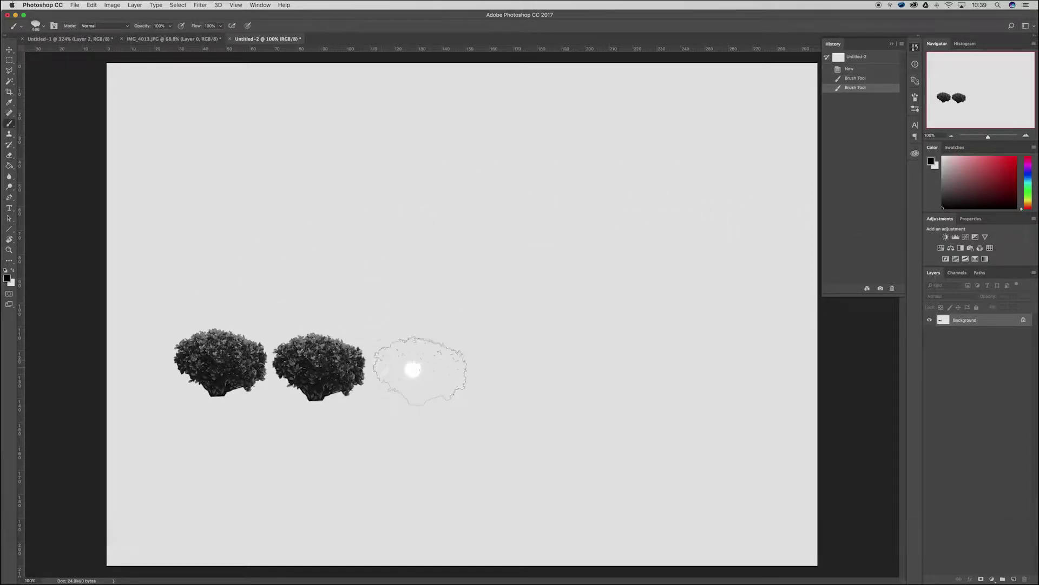
pyautogui.click(437, 364)
pyautogui.click(522, 360)
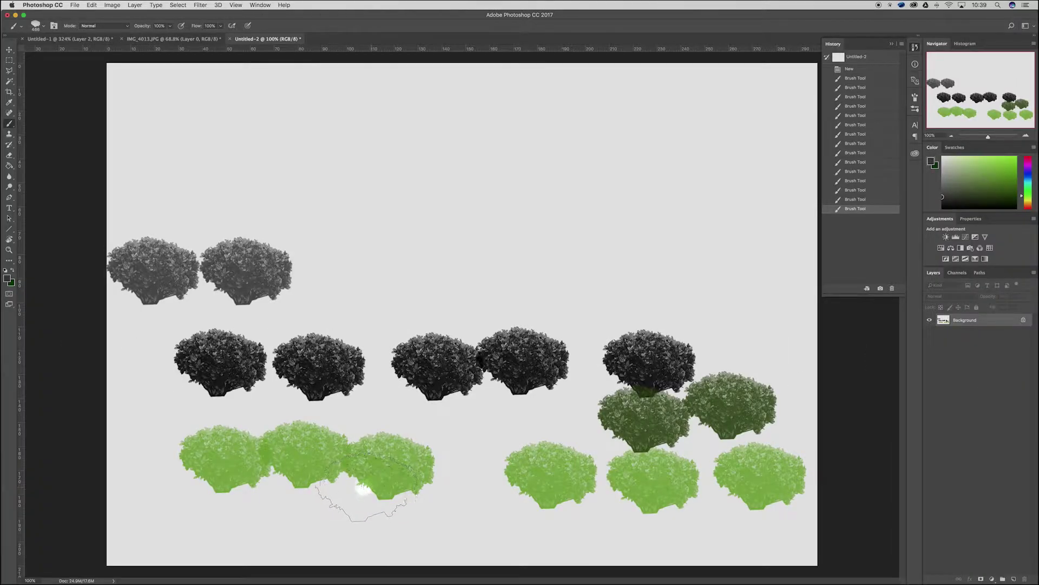
# Enlarge the bush brush to about 1200 px and stamp three dark grey bushes along the page's lower edge.
pyautogui.press(']')
pyautogui.press(']')
pyautogui.press(']')
pyautogui.press(']')
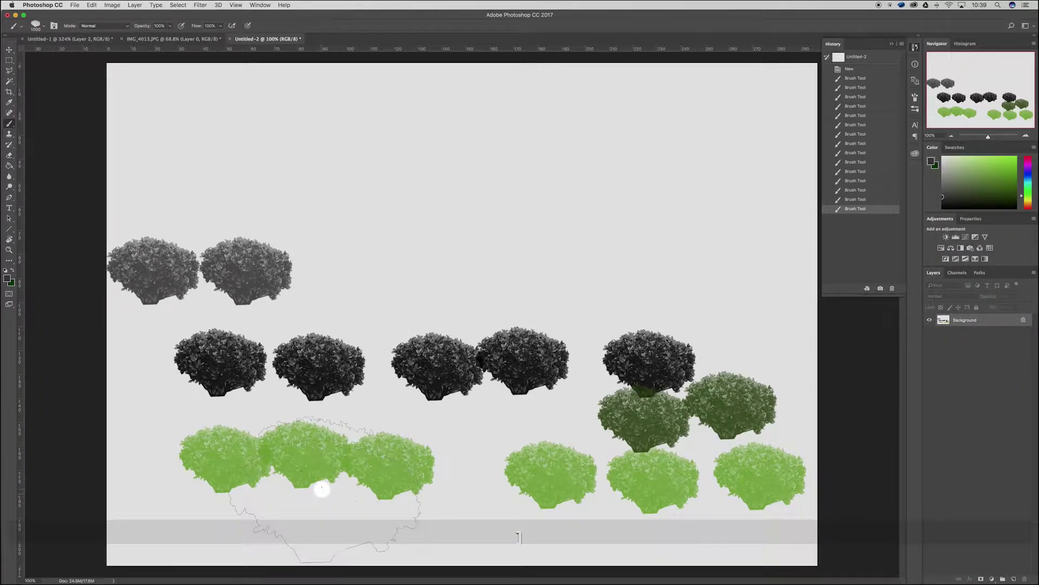
pyautogui.click(749, 558)
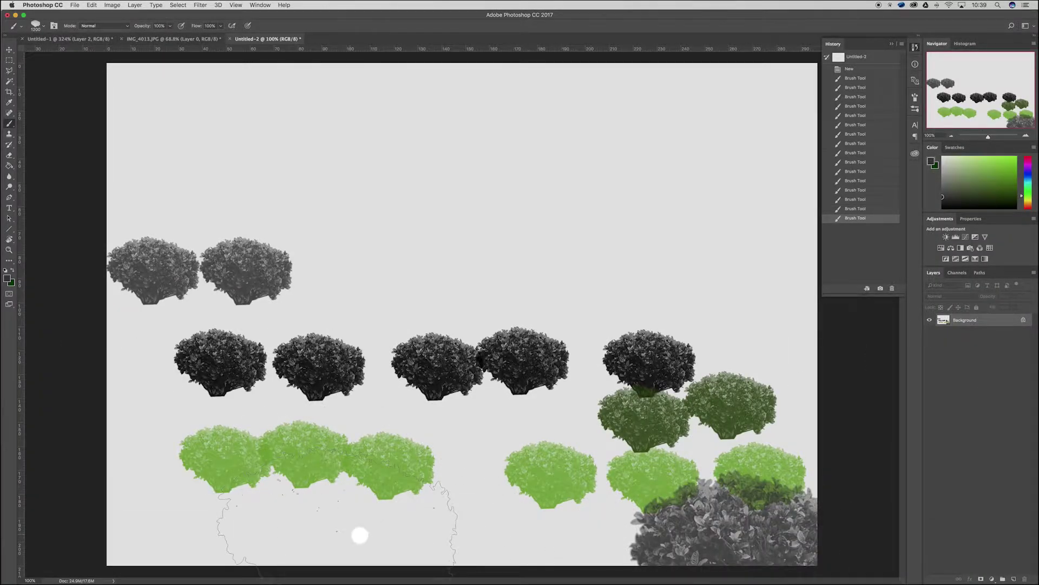
pyautogui.click(312, 535)
pyautogui.click(134, 512)
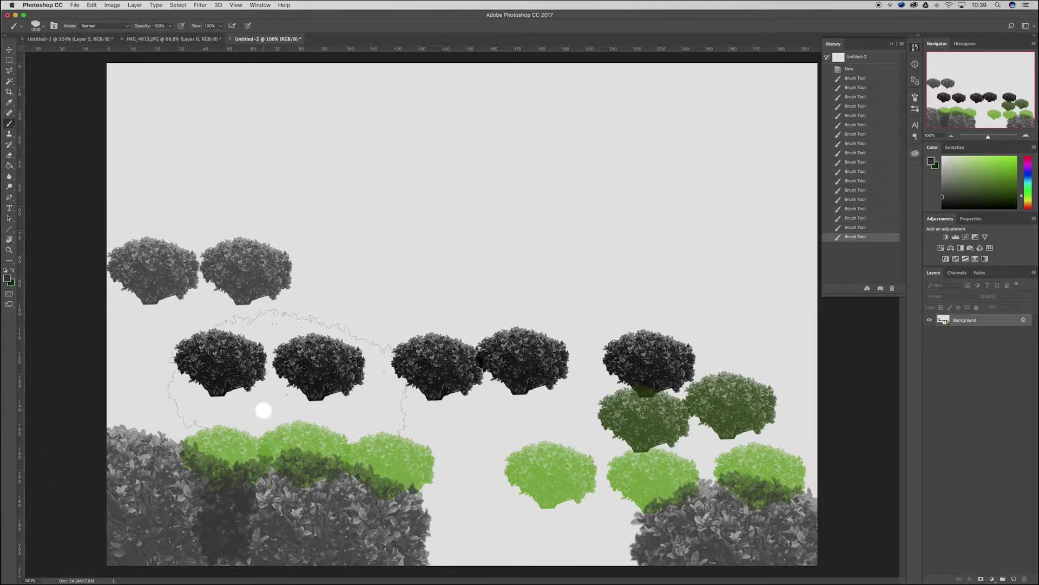
# Enlarge the bush brush to about 2000 px and stamp one huge grey bush over the upper middle of the page.
pyautogui.press(']')
pyautogui.press(']')
pyautogui.press(']')
pyautogui.press(']')
pyautogui.press(']')
pyautogui.press(']')
pyautogui.press(']')
pyautogui.press(']')
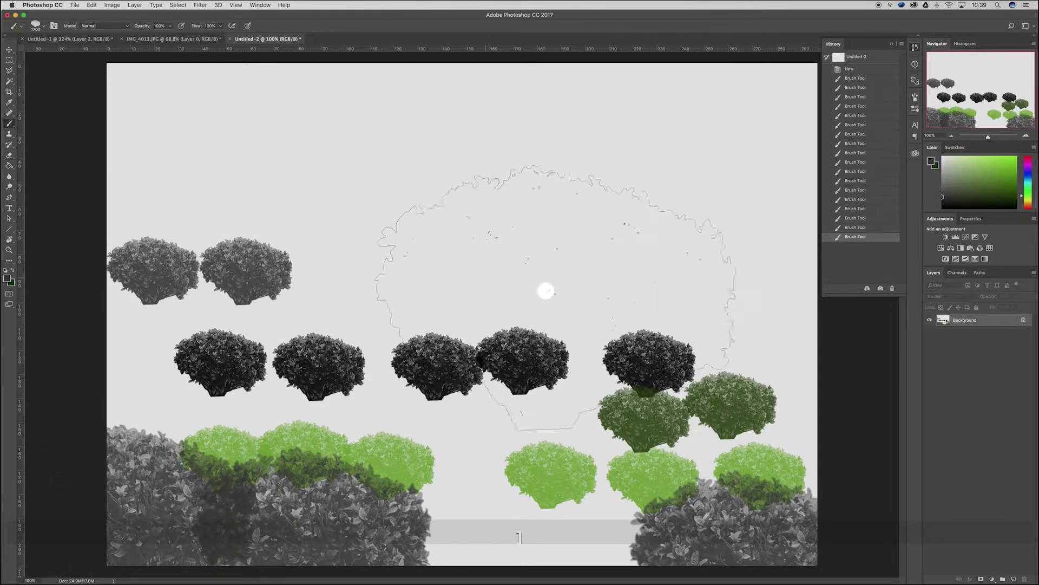
pyautogui.click(473, 302)
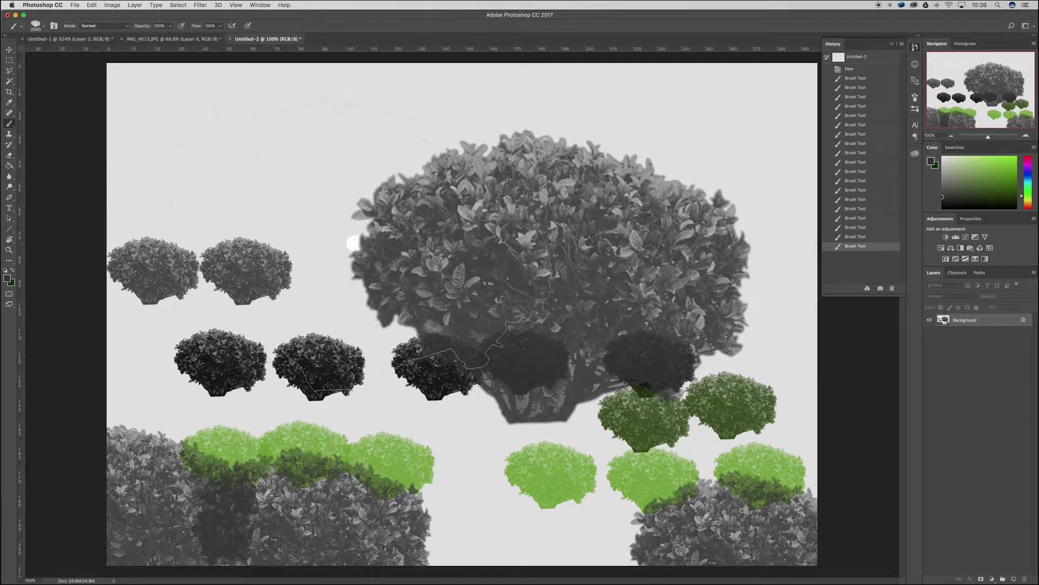
# Shrink the bush brush to about 600 px and stamp overlapping dark grey bushes along the page's lower edge and up its right side.
pyautogui.press('[')
pyautogui.press('[')
pyautogui.press('[')
pyautogui.press('[')
pyautogui.press('[')
pyautogui.press('[')
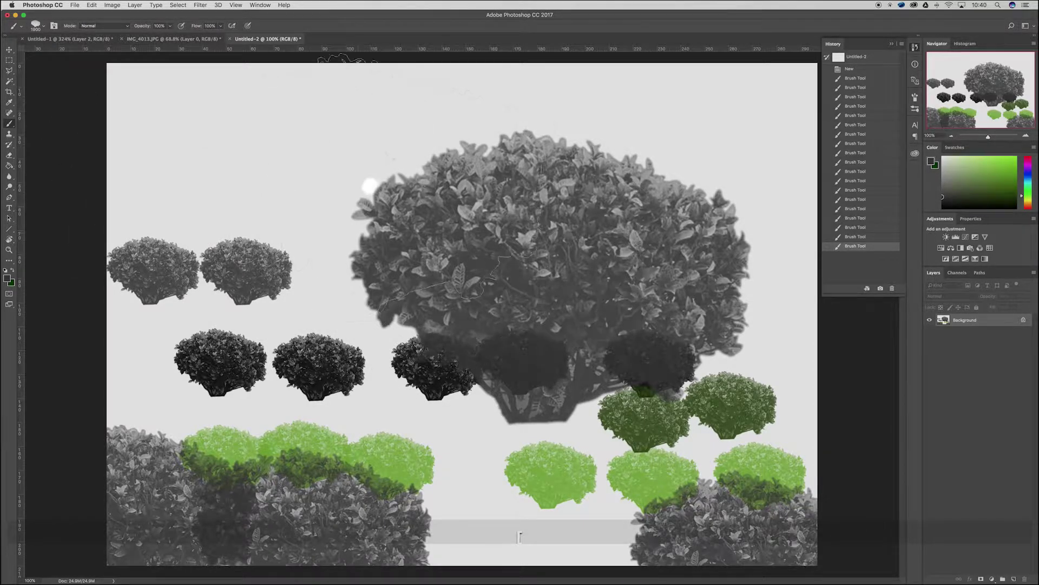
pyautogui.press('[')
pyautogui.press('[')
pyautogui.press('[')
pyautogui.press('[')
pyautogui.press('[')
pyautogui.press('[')
pyautogui.press('[')
pyautogui.press('[')
pyautogui.press('[')
pyautogui.press('[')
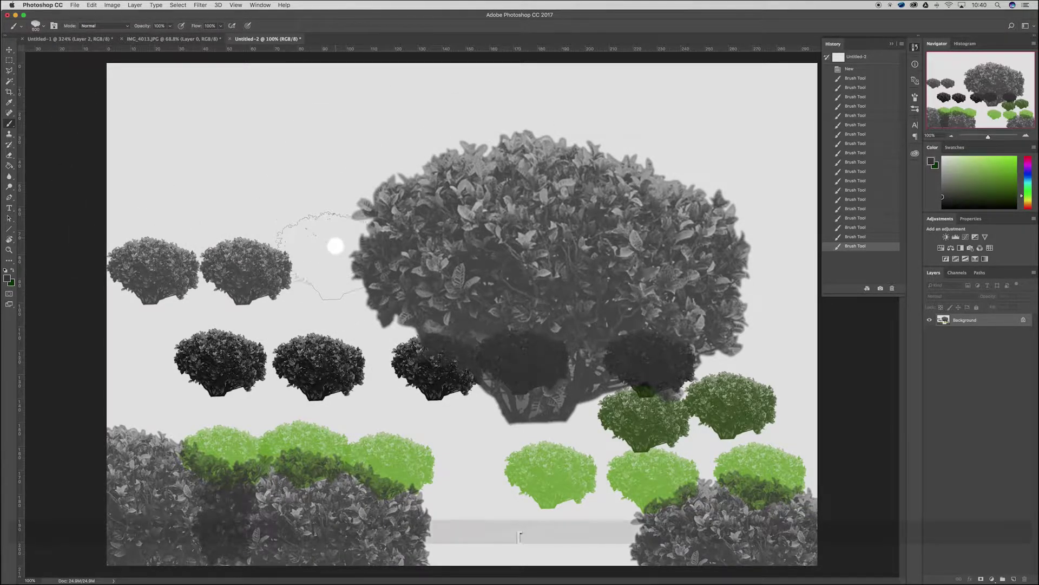
pyautogui.press(']')
pyautogui.press(']')
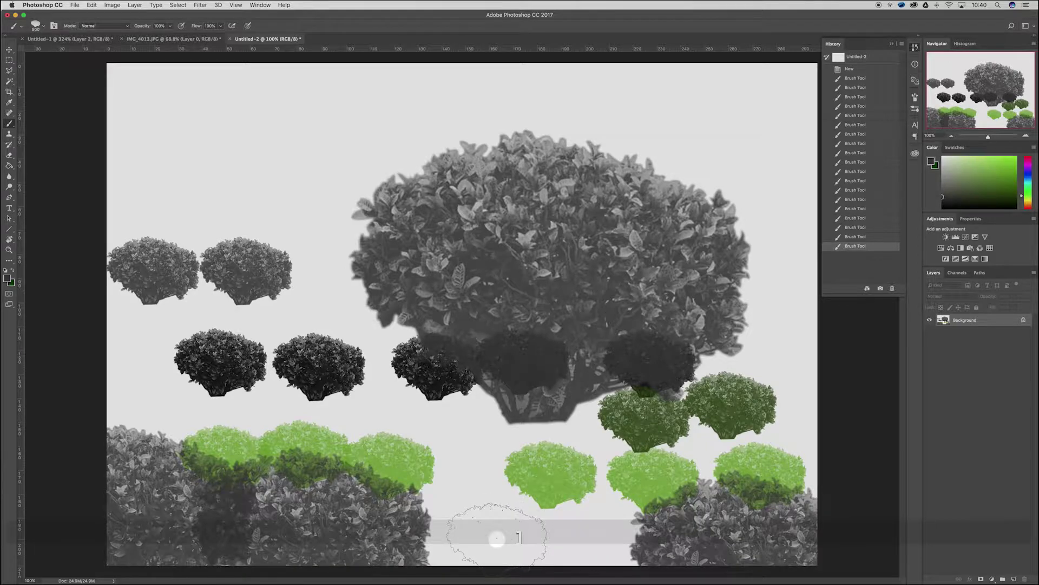
pyautogui.click(471, 536)
pyautogui.click(473, 533)
pyautogui.click(575, 534)
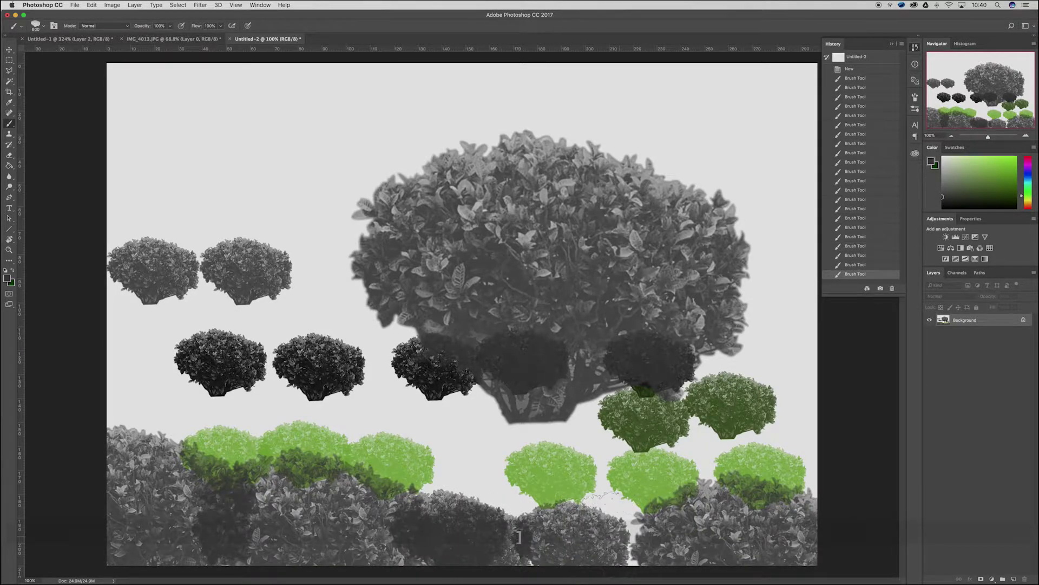
pyautogui.click(620, 533)
pyautogui.click(785, 490)
pyautogui.click(826, 450)
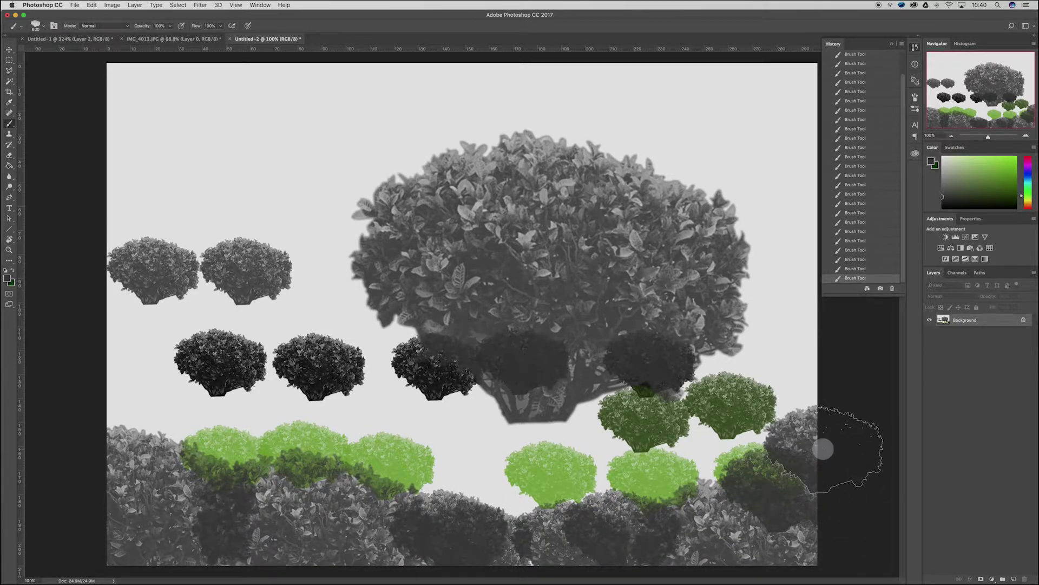